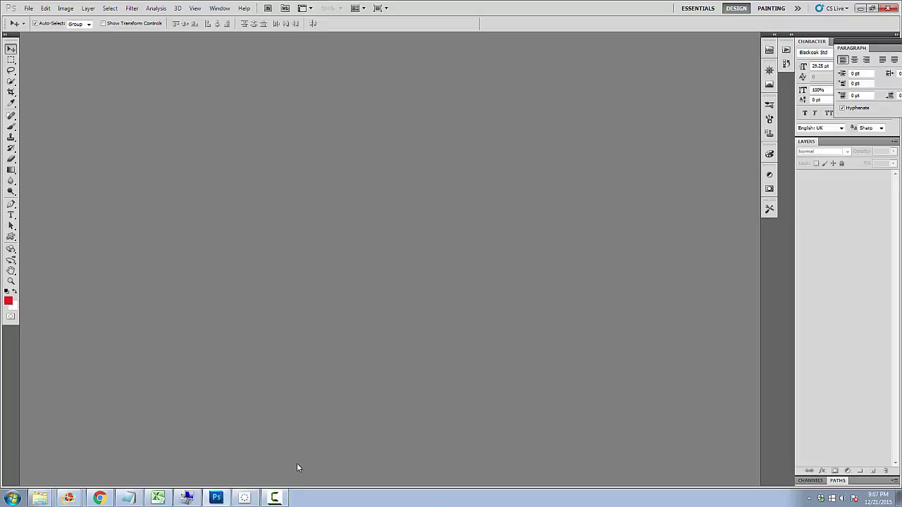
# - Create a new document 7 inches wide by 10 inches tall at 72 pixels/inch
pyautogui.click(28, 8)
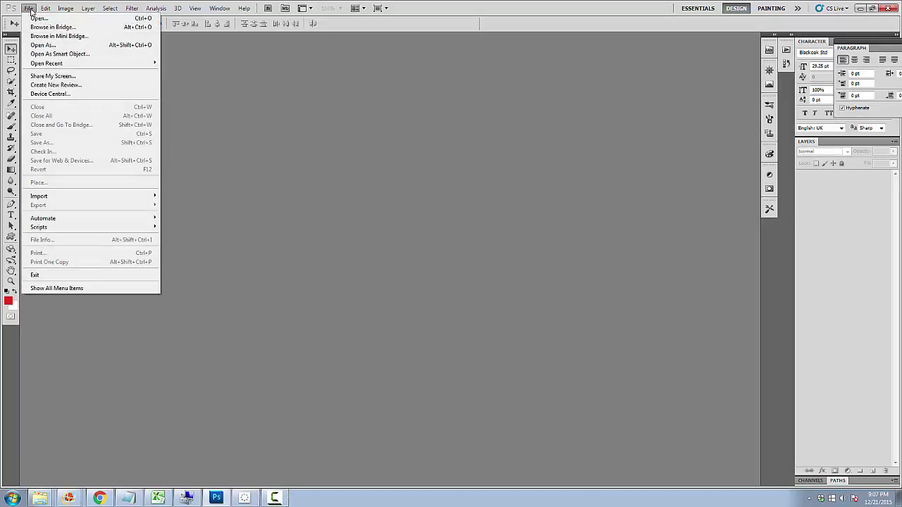
pyautogui.click(271, 102)
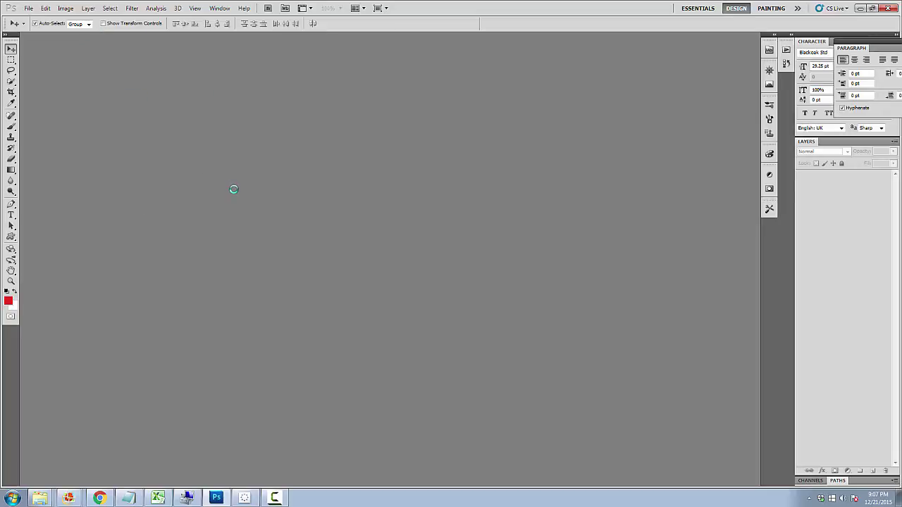
pyautogui.click(289, 93)
pyautogui.click(281, 108)
pyautogui.moveTo(242, 92); pyautogui.dragTo(223, 106)
pyautogui.write('7')
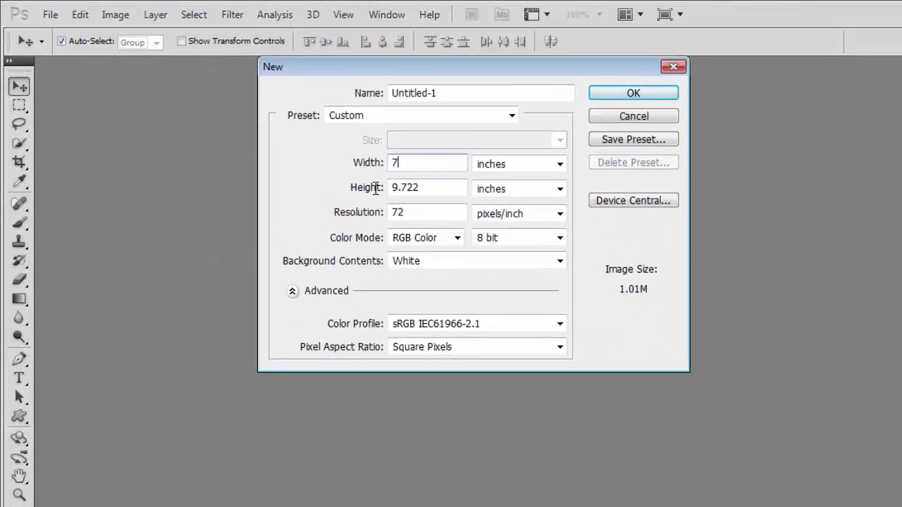
pyautogui.press('Tab')
pyautogui.press('Tab')
pyautogui.write('10')
pyautogui.press('Tab')
pyautogui.press('Tab')
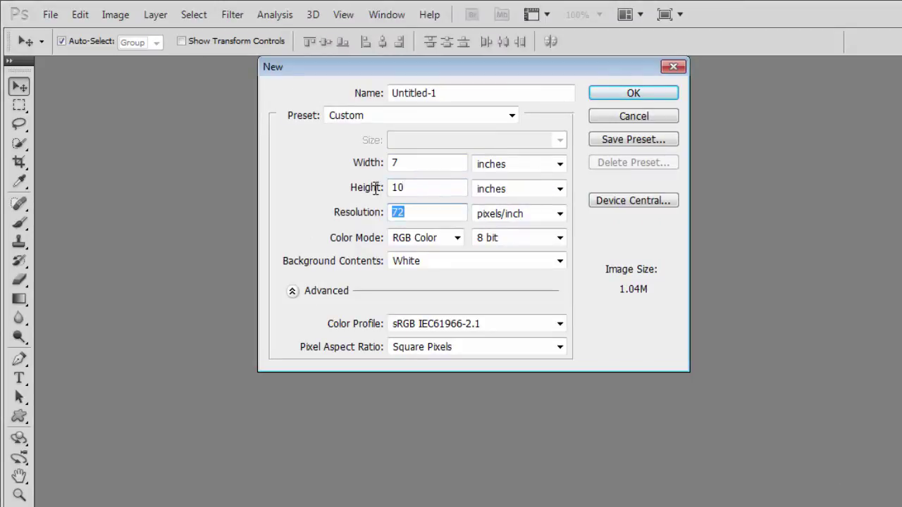
pyautogui.click(629, 96)
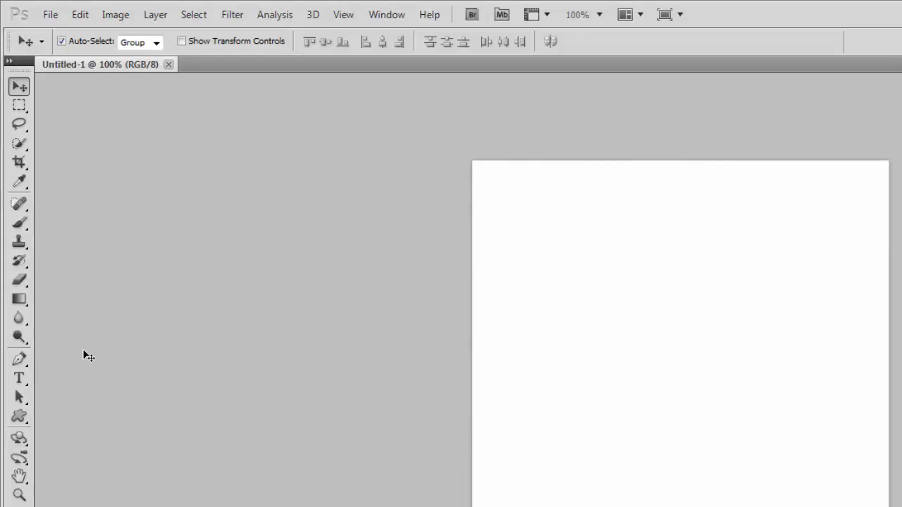
# - With the Horizontal Type Tool at 30 pt, start a line near the top reading 'This is out'
pyautogui.click(19, 378)
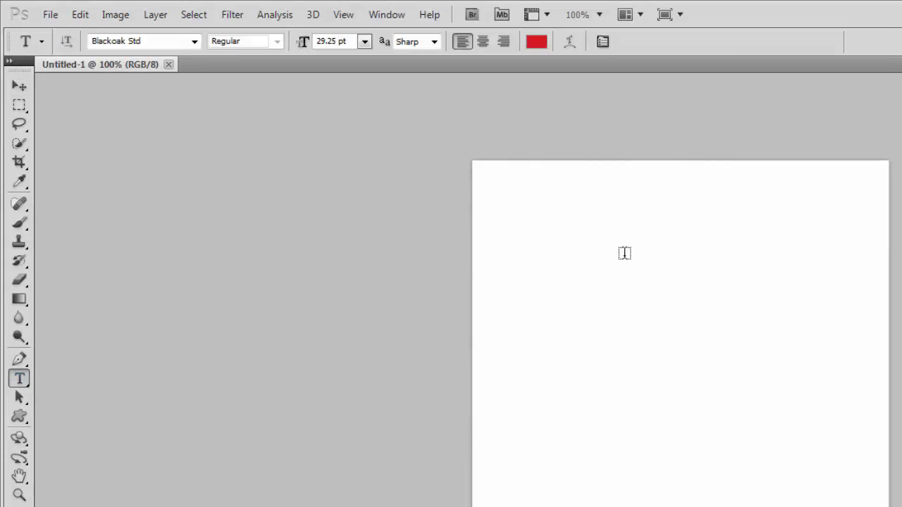
pyautogui.click(521, 235)
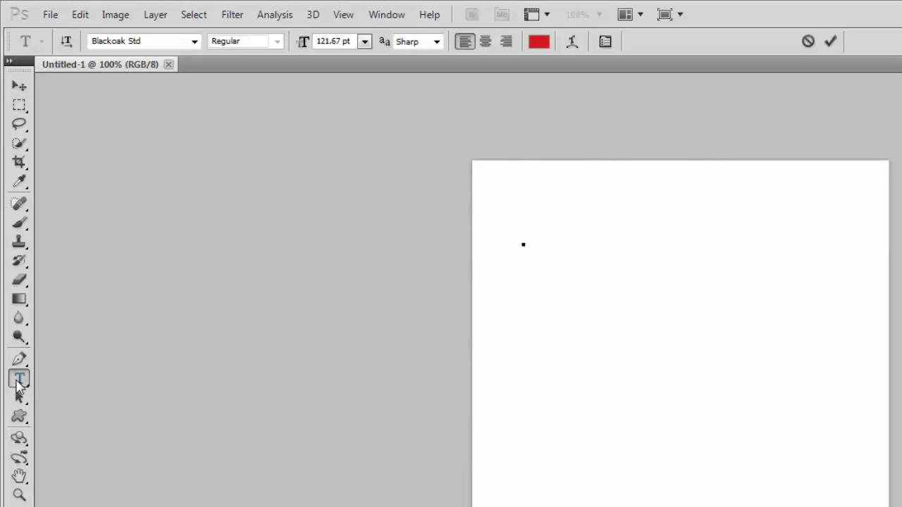
pyautogui.click(21, 381)
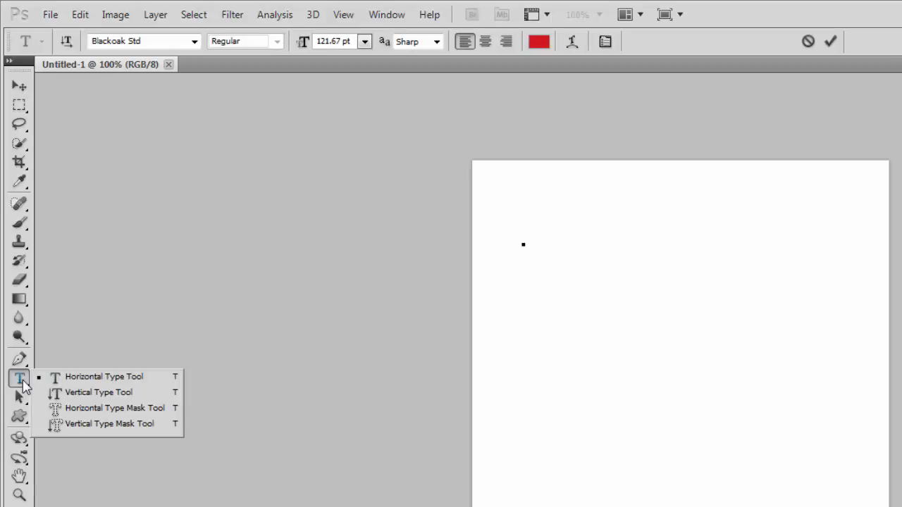
pyautogui.click(87, 382)
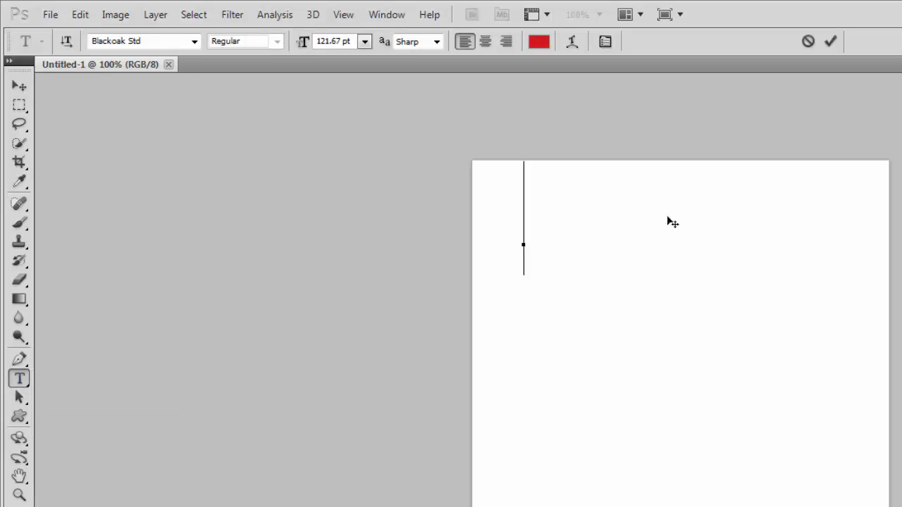
pyautogui.click(365, 41)
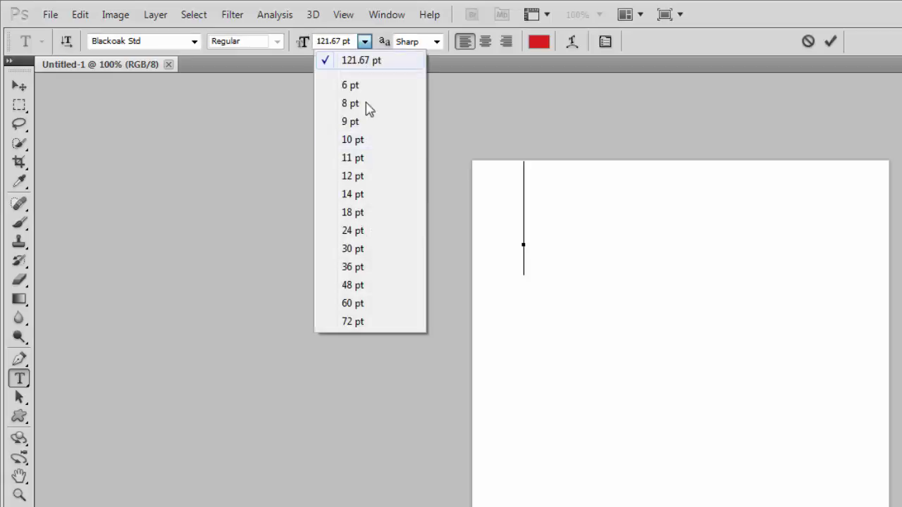
pyautogui.click(367, 165)
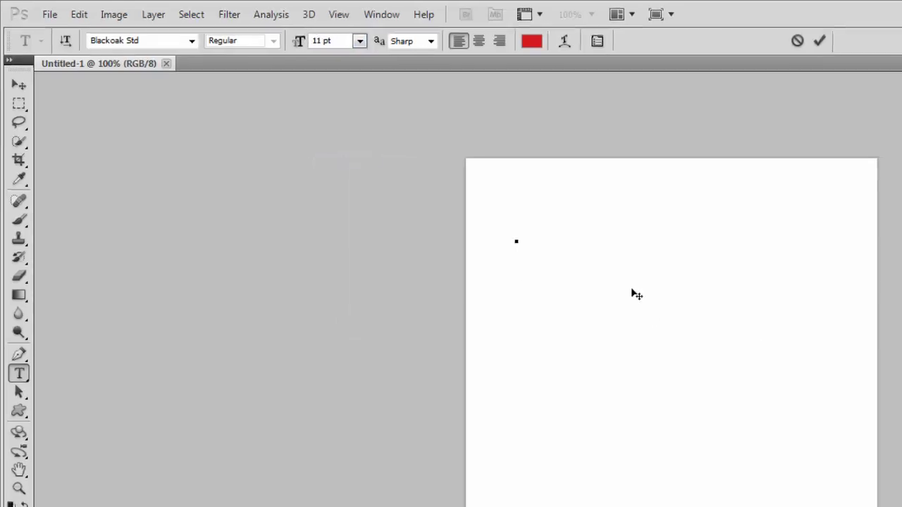
pyautogui.click(292, 33)
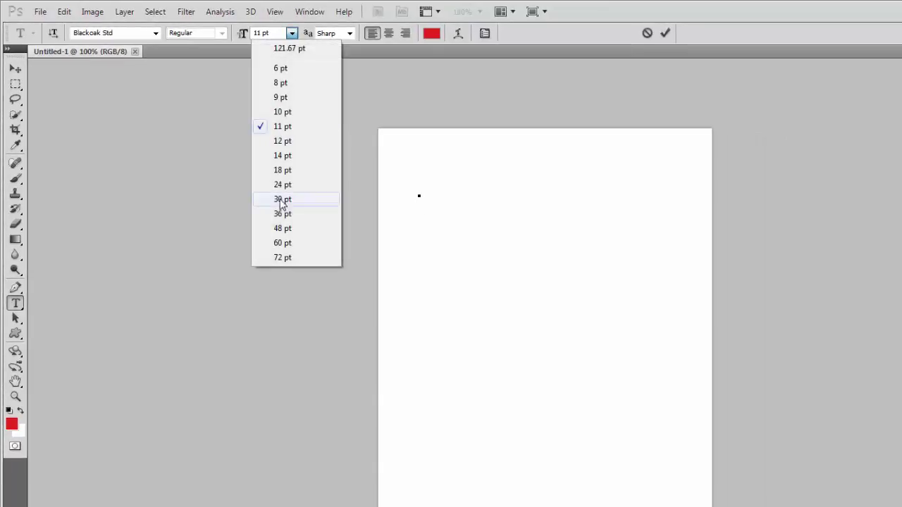
pyautogui.click(281, 199)
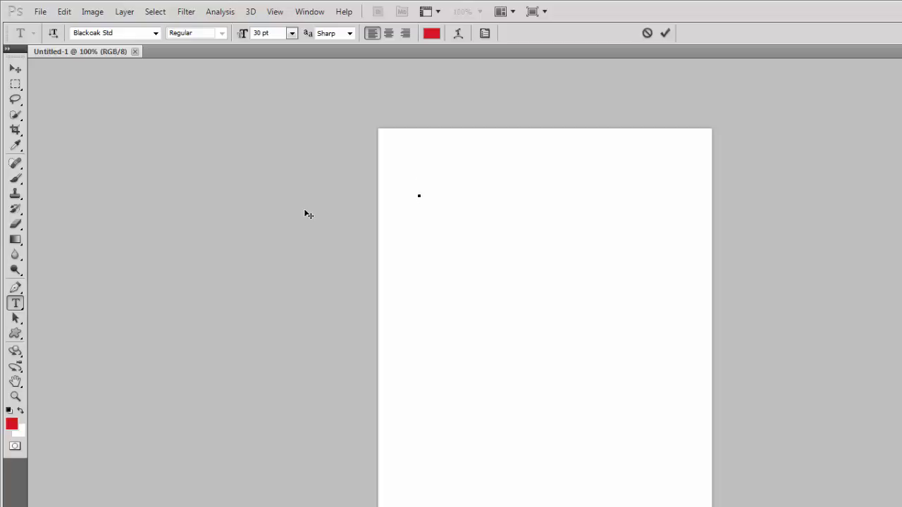
pyautogui.write('This is out')
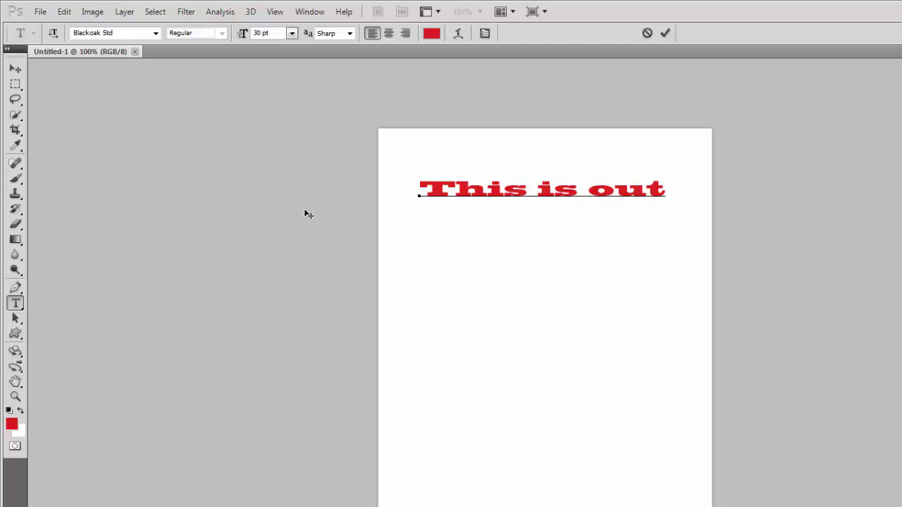
# - Fix the typo so the line reads 'our', extend it, and scale it up to about 38 pt
pyautogui.press('BackSpace')
pyautogui.write('r text')
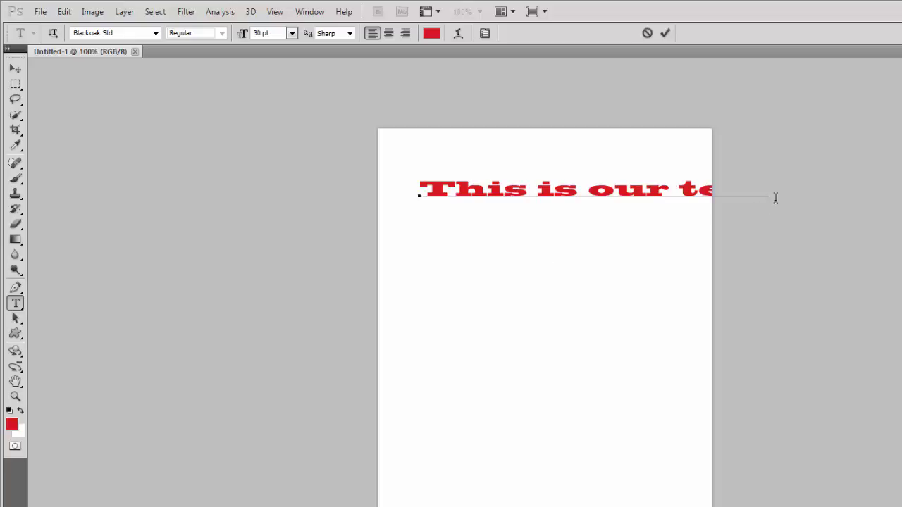
pyautogui.press('ctrl')
pyautogui.moveTo(772, 205); pyautogui.dragTo(636, 216)
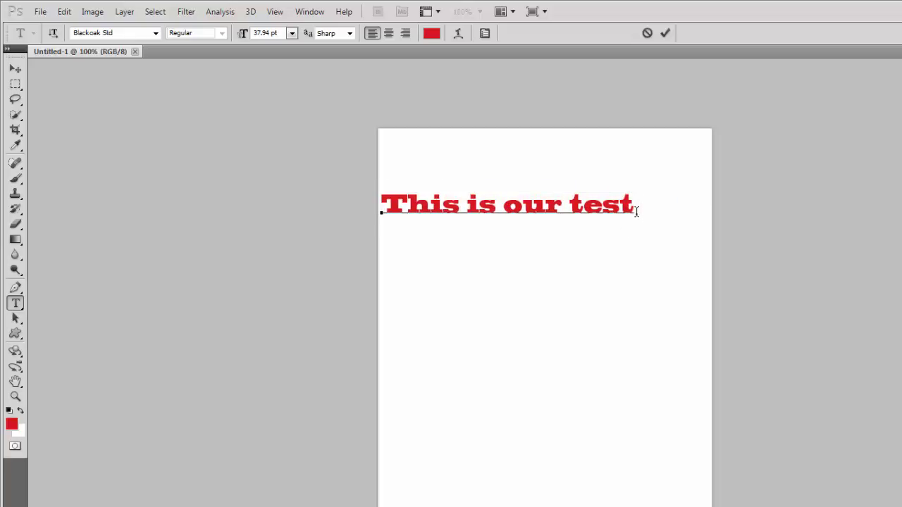
# - Add 'check' to the line, shrink it to fit the page, nudge it right, and commit
pyautogui.write('check')
pyautogui.press('ctrl')
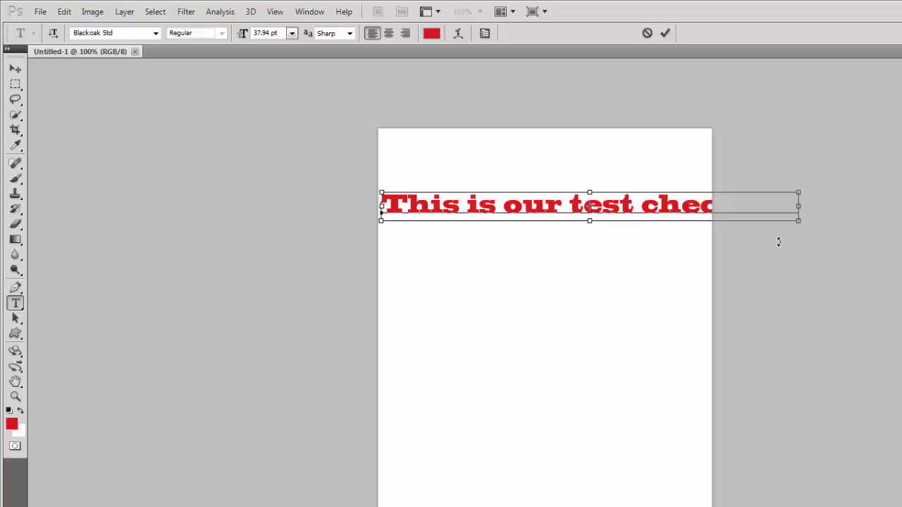
pyautogui.moveTo(800, 220); pyautogui.dragTo(712, 225)
pyautogui.moveTo(570, 215); pyautogui.dragTo(573, 216)
pyautogui.press('Return')
pyautogui.hotkey('ctrl', 'Return')
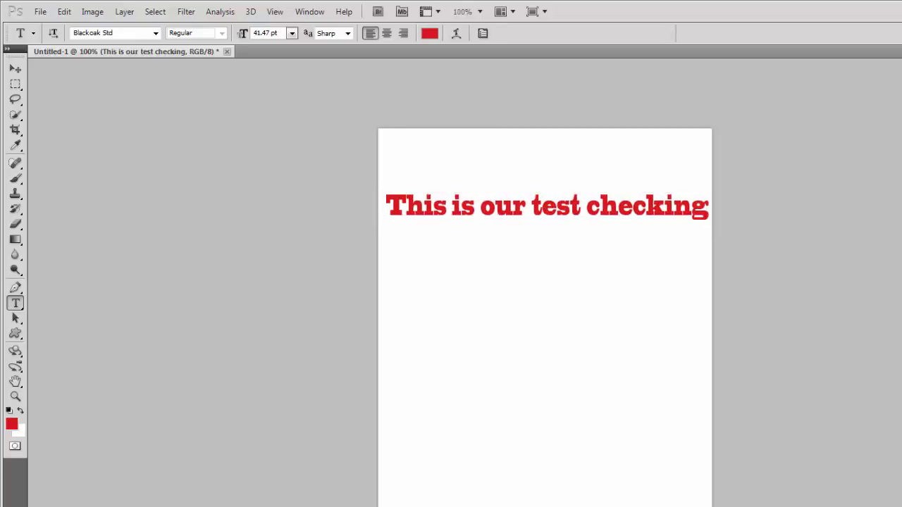
# - Add a second line 'This is out tesd Chaking' below the first, scaled to 43.24 pt, and commit
pyautogui.click(396, 279)
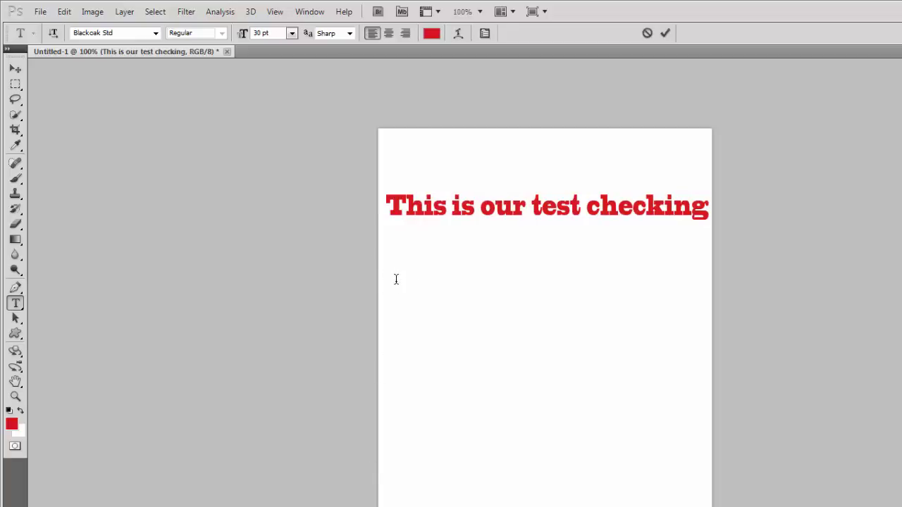
pyautogui.write('This is ')
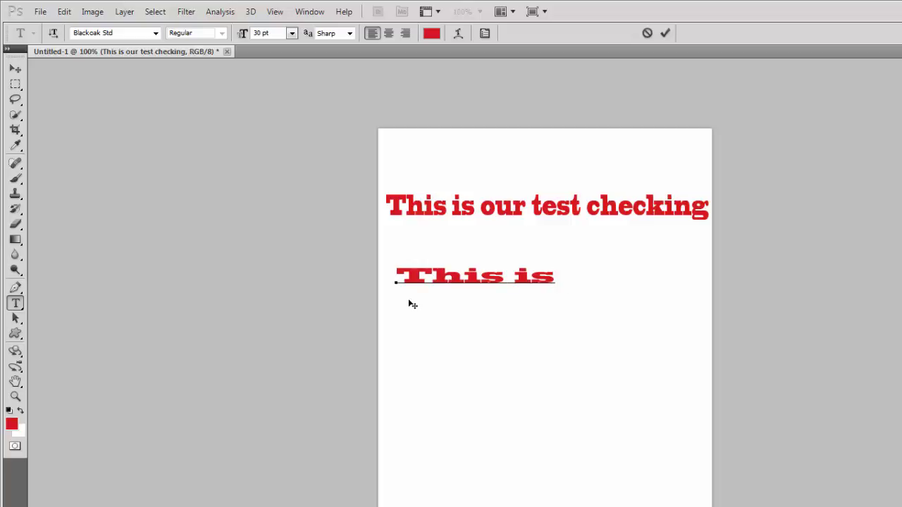
pyautogui.write('out')
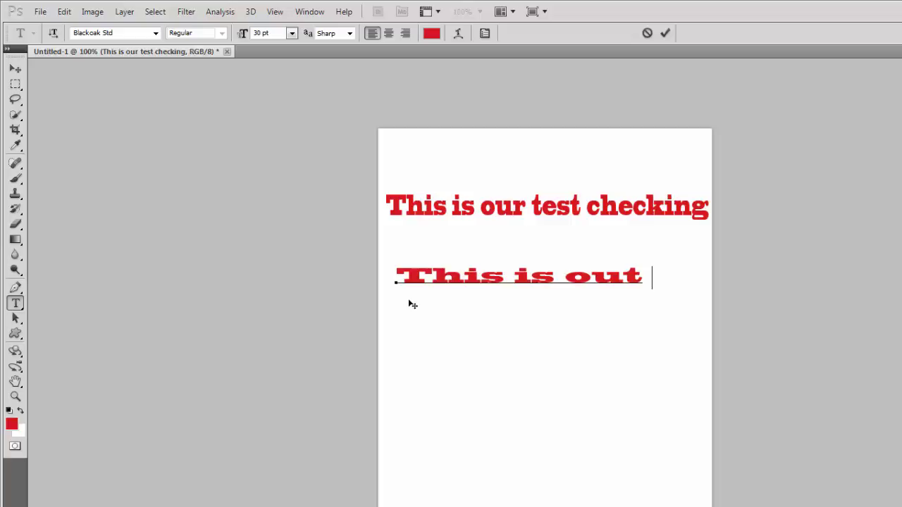
pyautogui.write('tes')
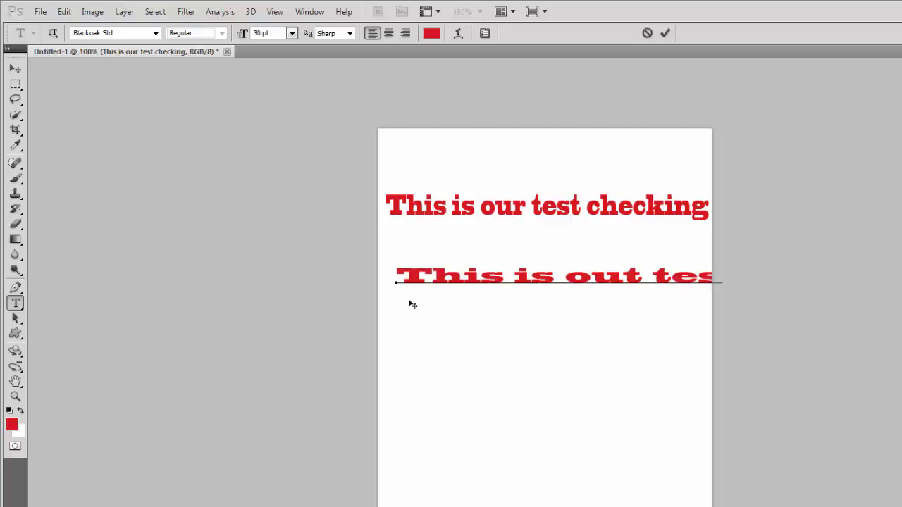
pyautogui.write('t')
pyautogui.write(' check')
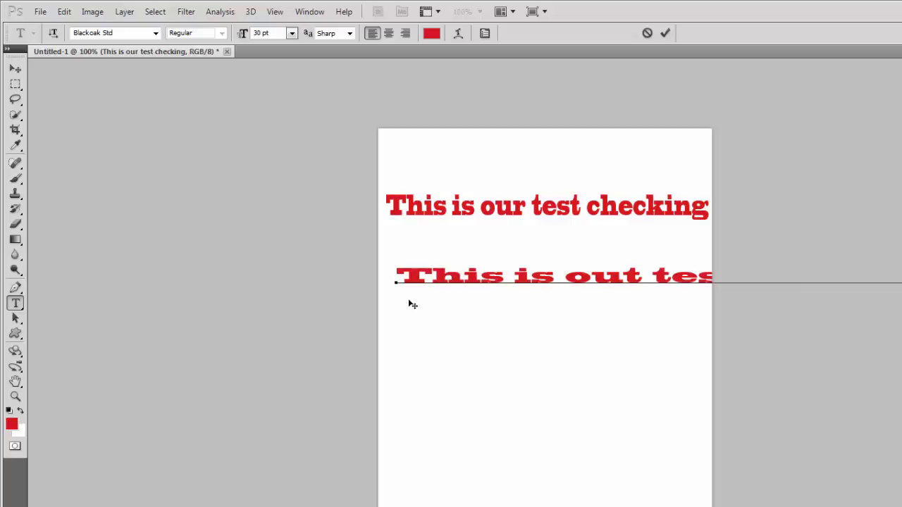
pyautogui.press('ctrl')
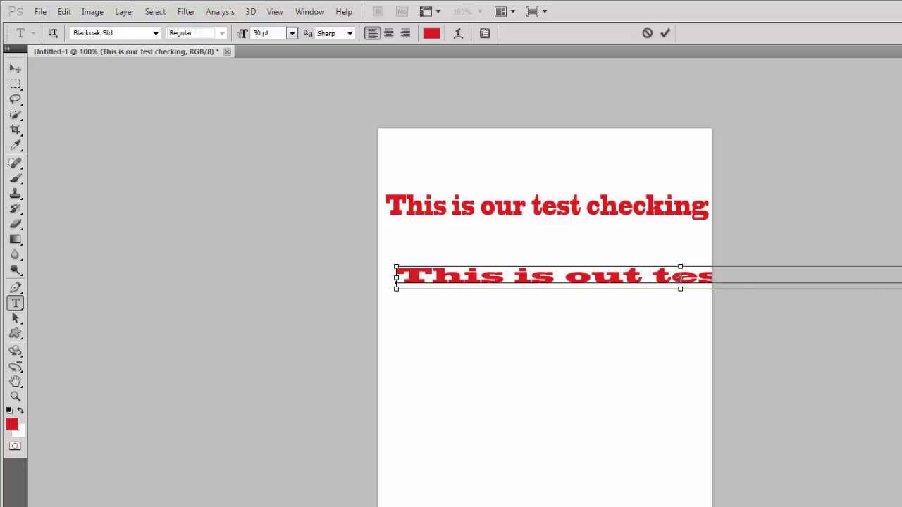
pyautogui.moveTo(880, 302); pyautogui.dragTo(697, 302)
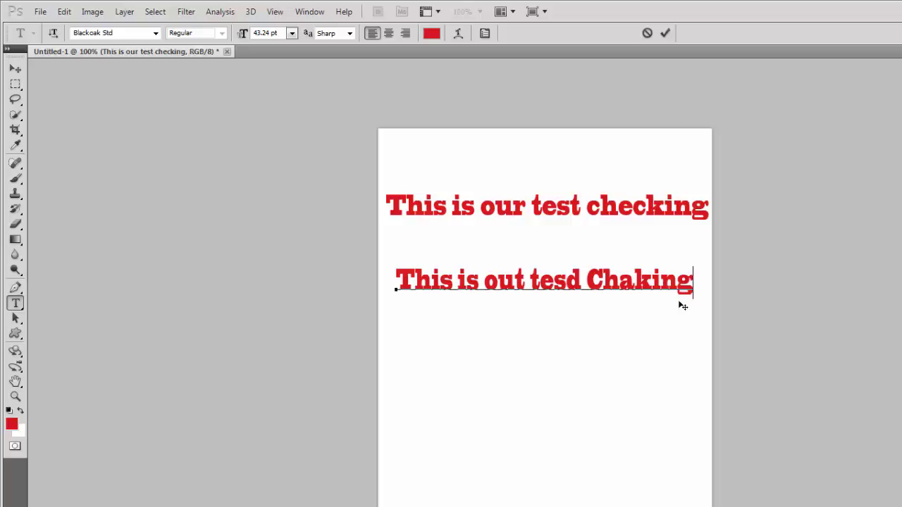
pyautogui.click(683, 306)
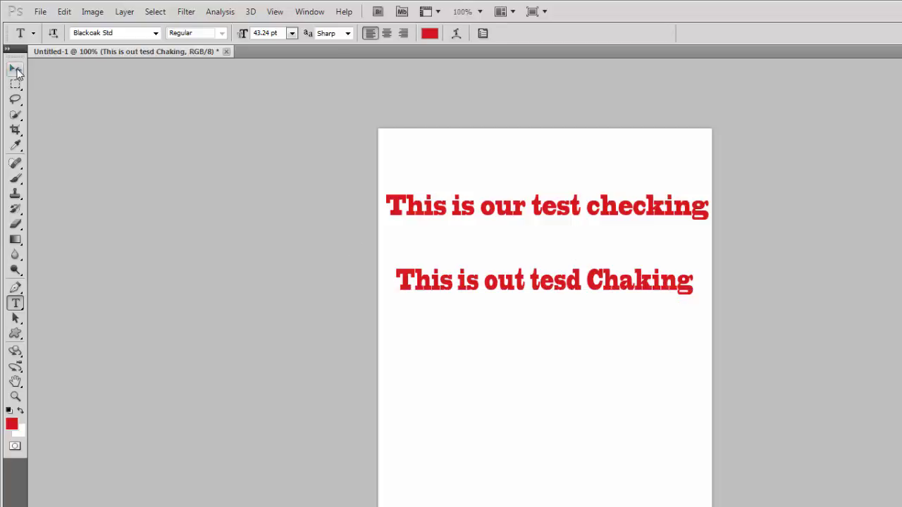
# - Select the second line's text with the Type tool and open the Edit menu
pyautogui.click(16, 71)
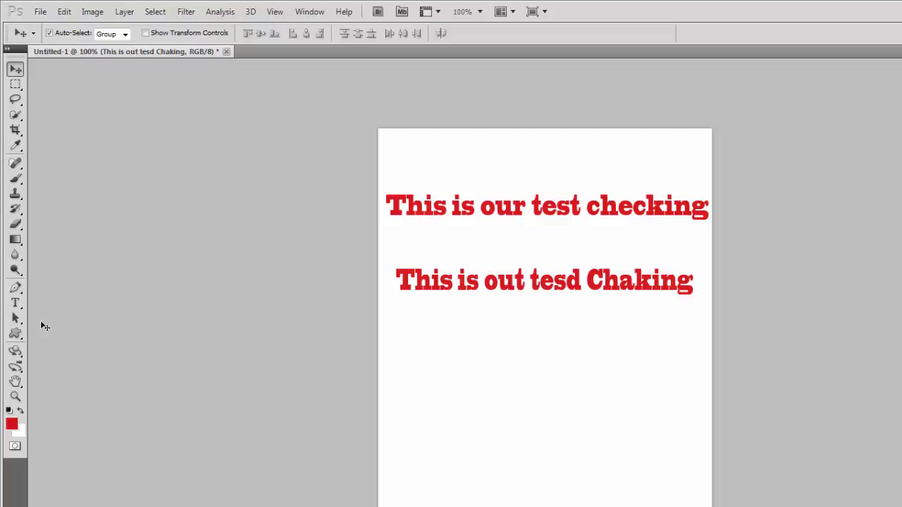
pyautogui.click(15, 303)
pyautogui.moveTo(396, 282); pyautogui.dragTo(694, 296)
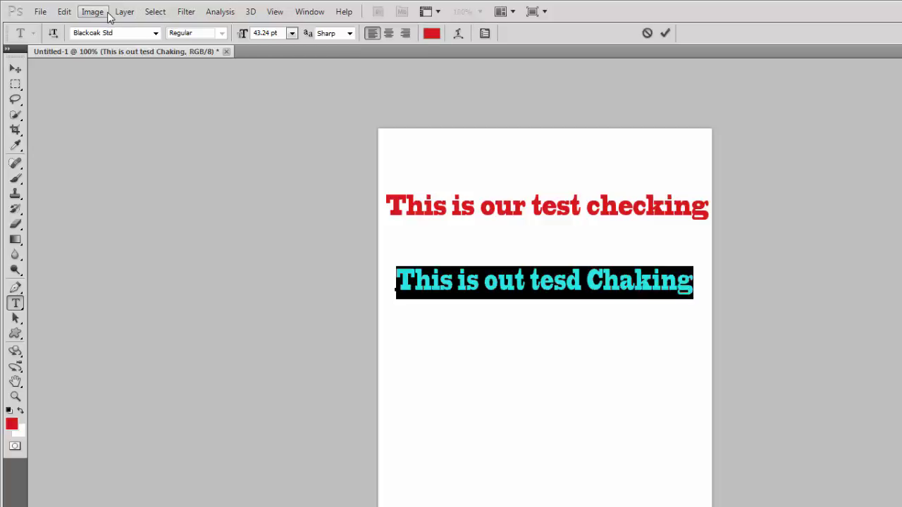
pyautogui.click(65, 12)
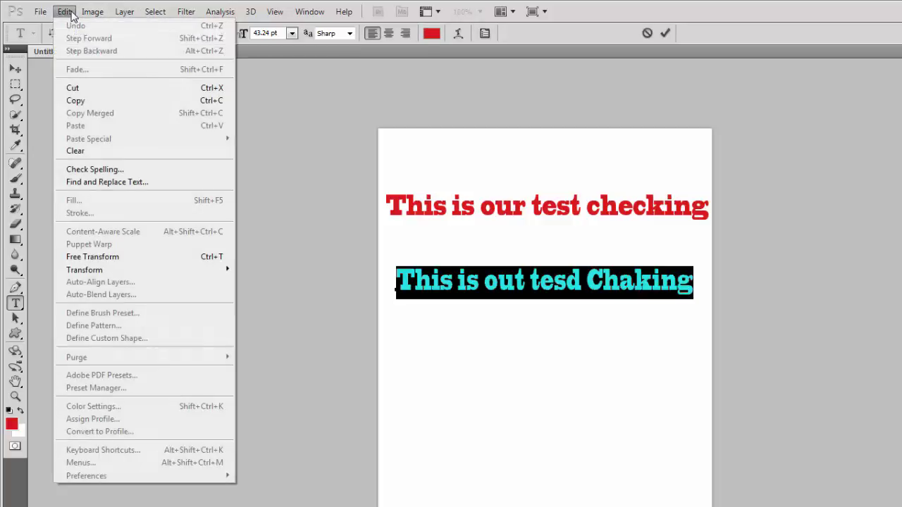
# - Run Check Spelling on the second line, then close the dialog without changes
pyautogui.click(90, 171)
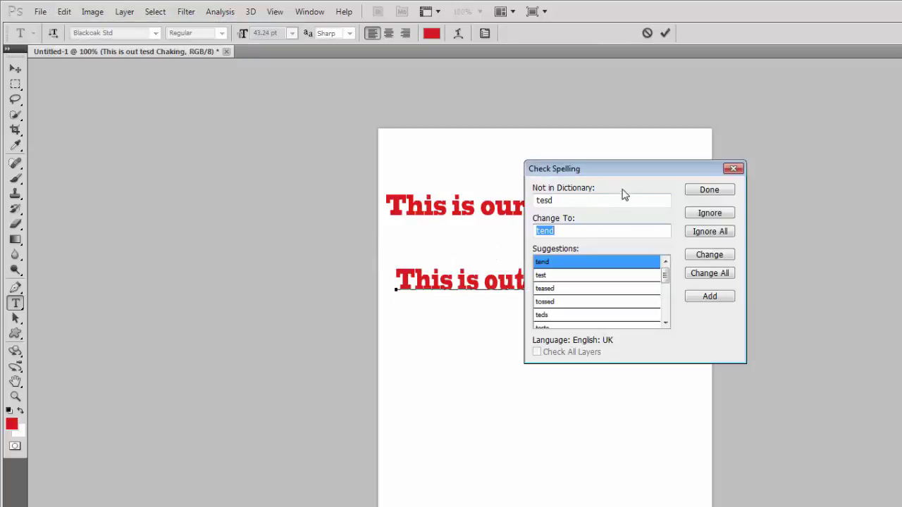
pyautogui.moveTo(624, 176); pyautogui.dragTo(786, 161)
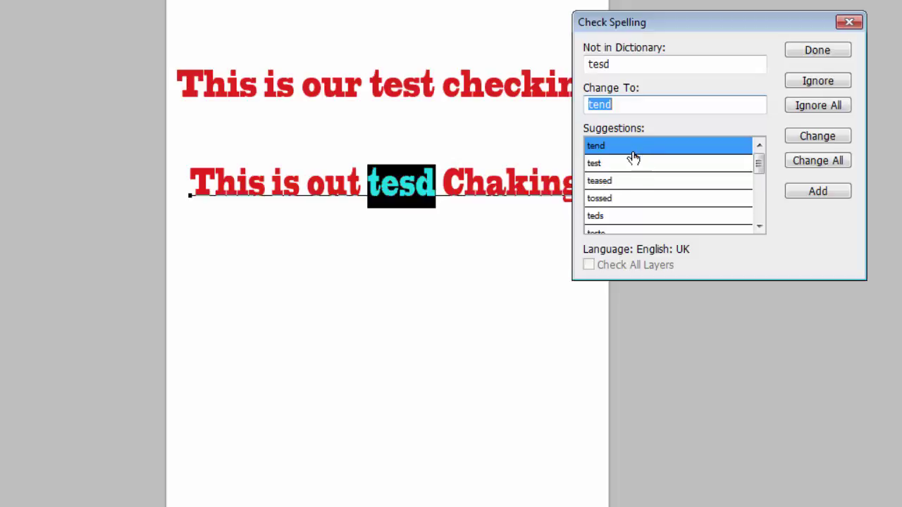
pyautogui.click(759, 226)
pyautogui.click(760, 226)
pyautogui.click(760, 226)
pyautogui.click(760, 226)
pyautogui.moveTo(761, 187); pyautogui.dragTo(761, 166)
pyautogui.click(589, 163)
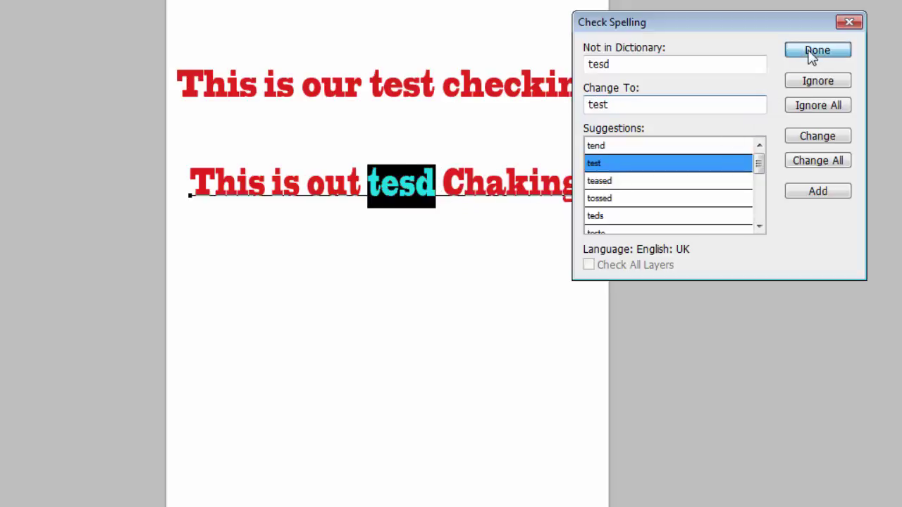
pyautogui.click(812, 55)
# - Select 'tesd' and use the spell check suggestion to change it to 'test'
pyautogui.click(436, 186)
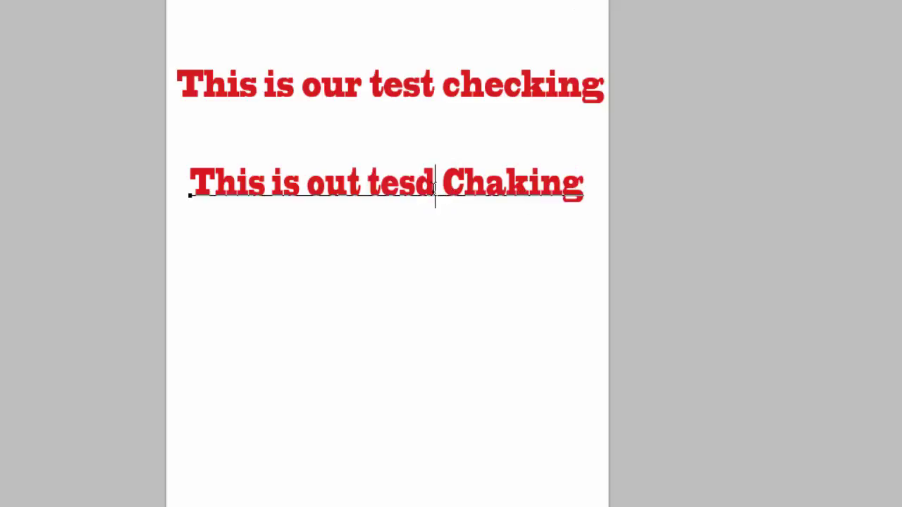
pyautogui.doubleClick(435, 187)
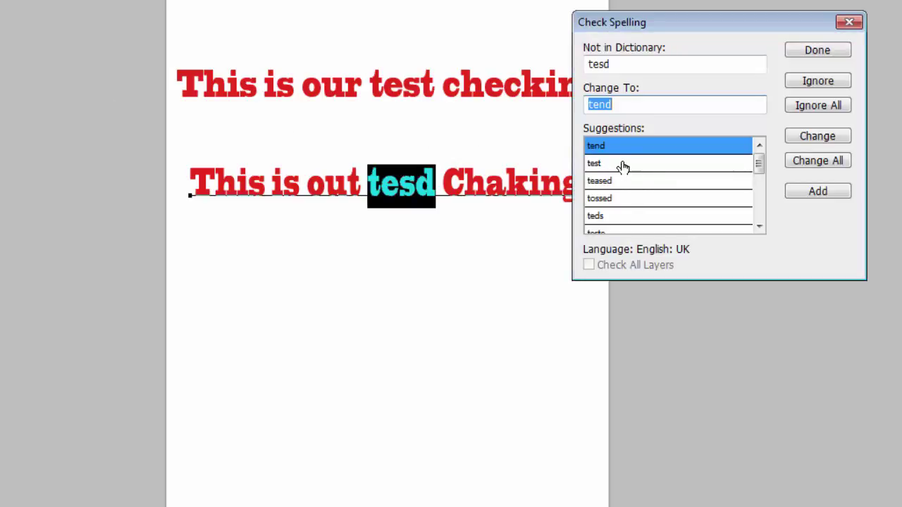
pyautogui.click(623, 166)
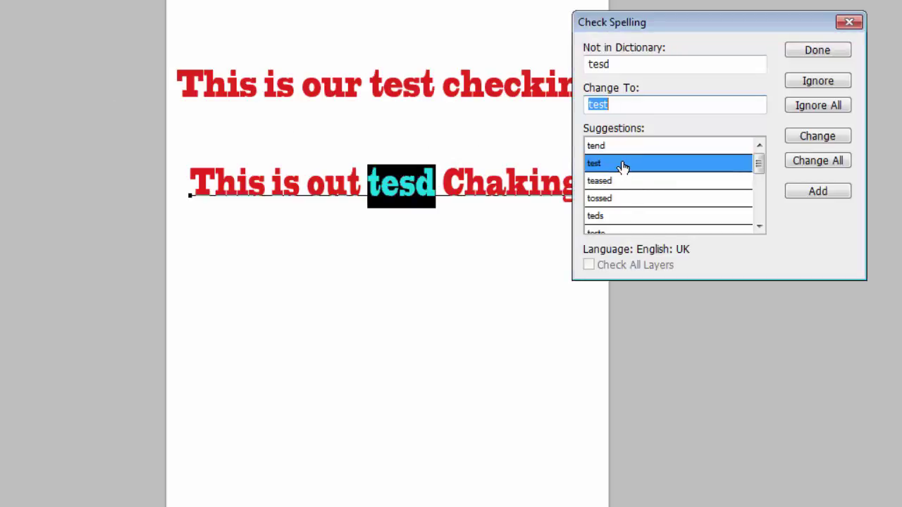
pyautogui.click(817, 136)
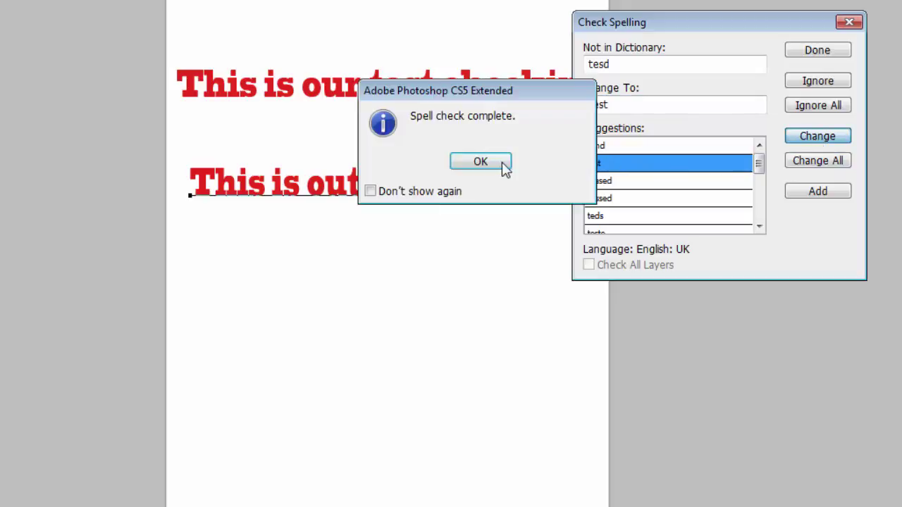
pyautogui.click(491, 166)
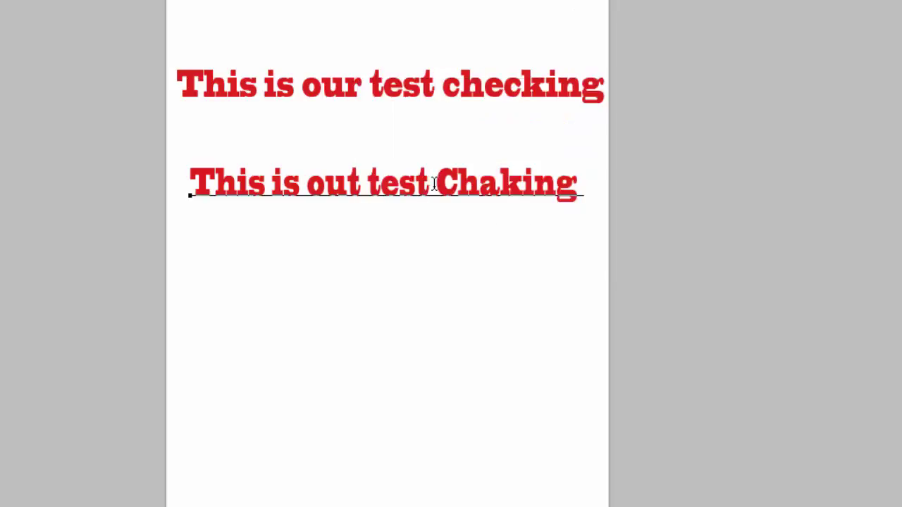
# - Select 'Chaking' and spell-check it, replacing it with 'Checking'
pyautogui.moveTo(445, 181); pyautogui.dragTo(575, 195)
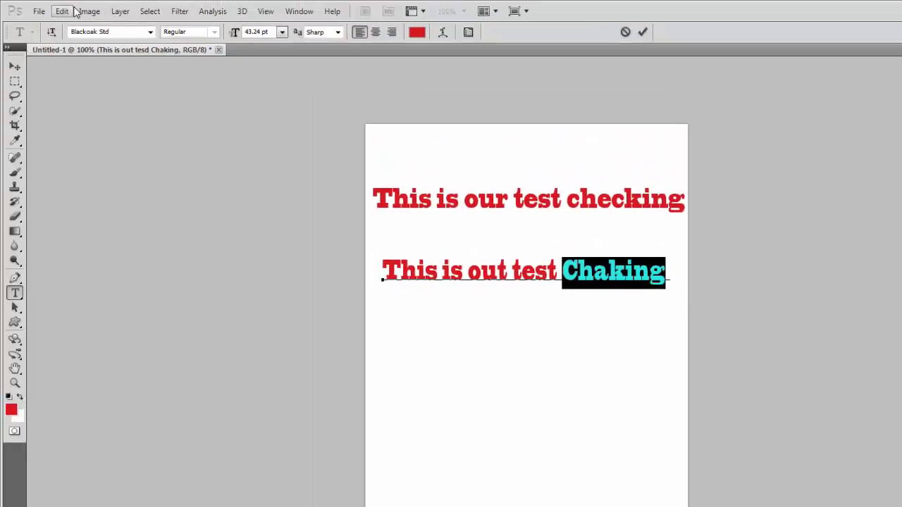
pyautogui.click(68, 13)
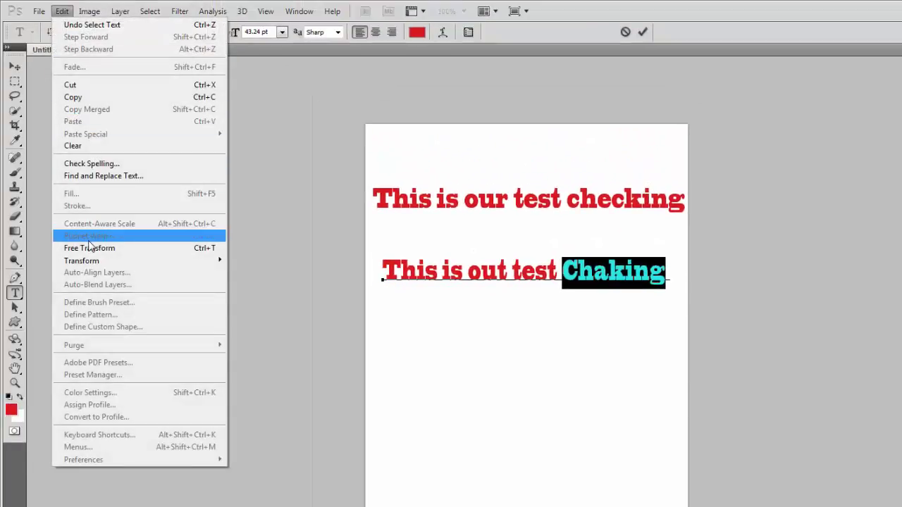
pyautogui.click(90, 164)
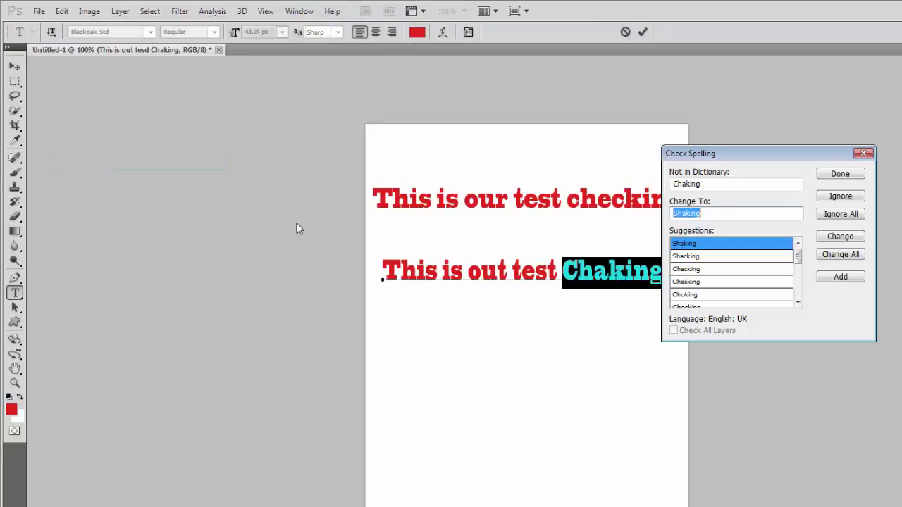
pyautogui.click(694, 273)
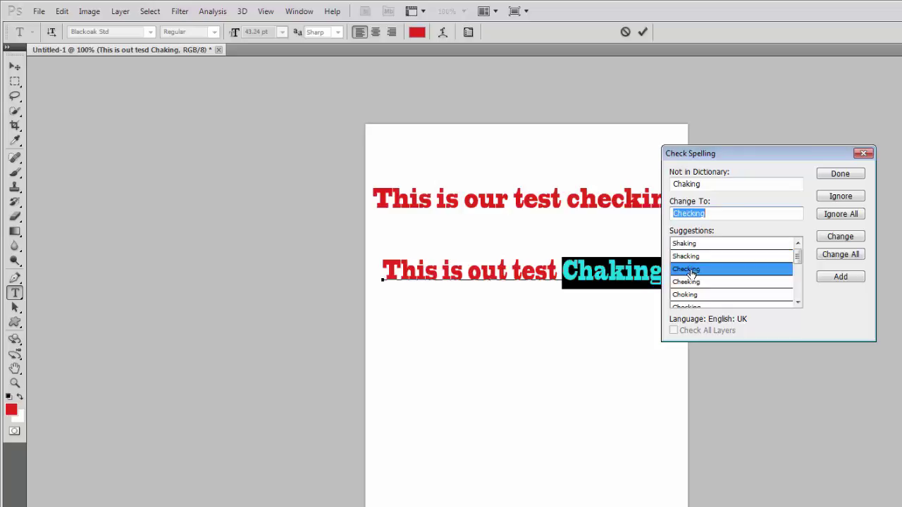
pyautogui.click(844, 241)
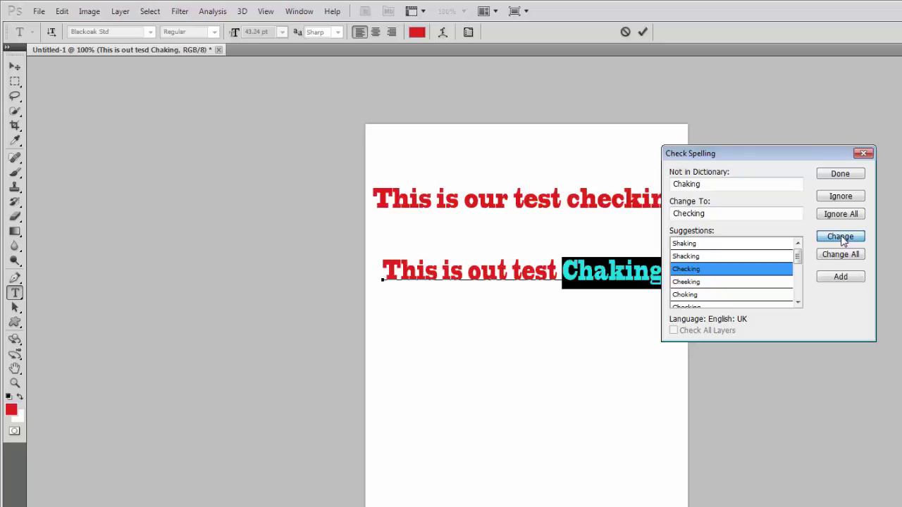
pyautogui.click(843, 241)
pyautogui.click(600, 254)
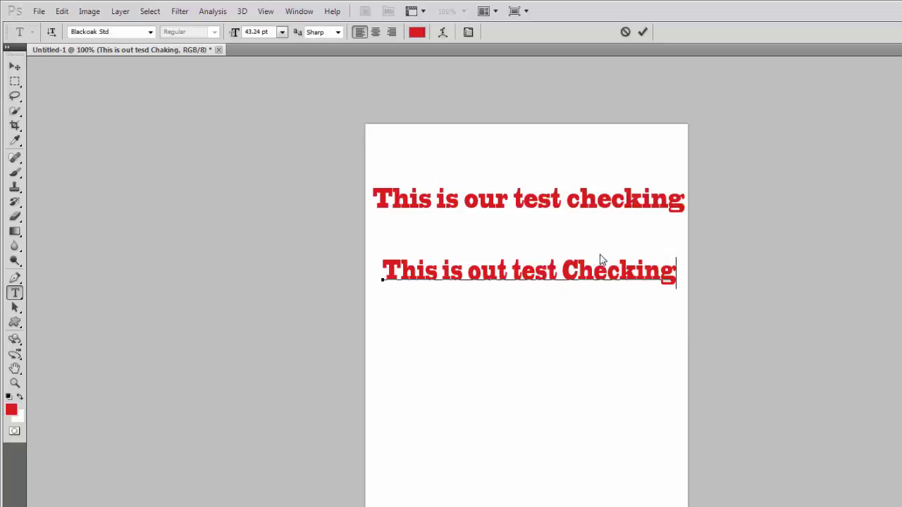
# - Commit line two and add a third line 'This is oute test checking', enlarged to about 46.77 pt
pyautogui.hotkey('ctrl', 'Return')
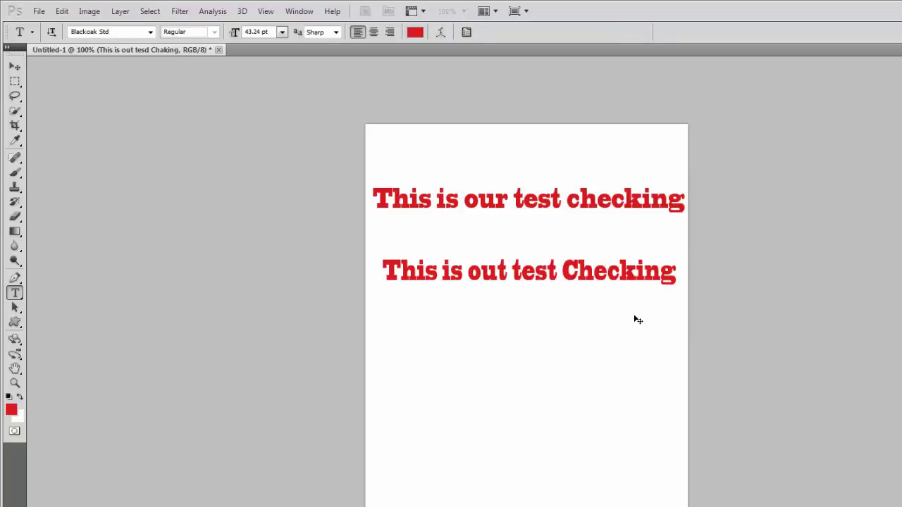
pyautogui.click(374, 339)
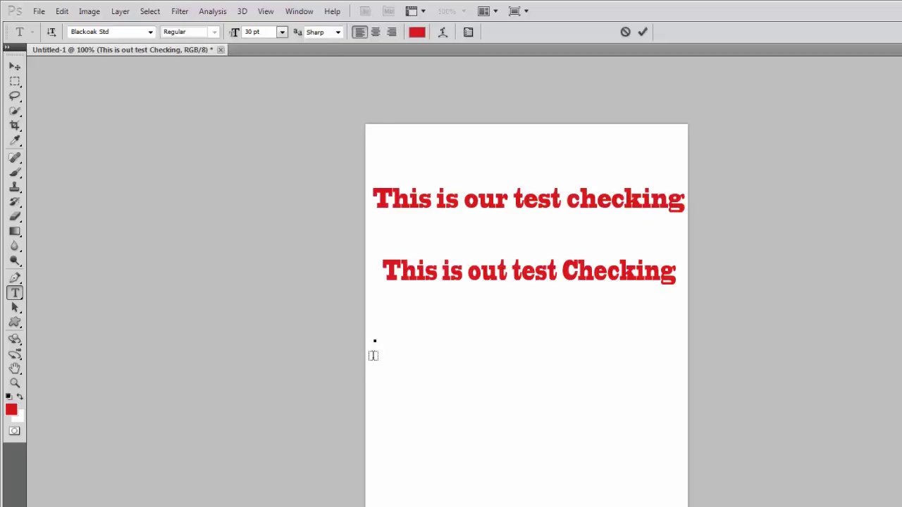
pyautogui.write('This is')
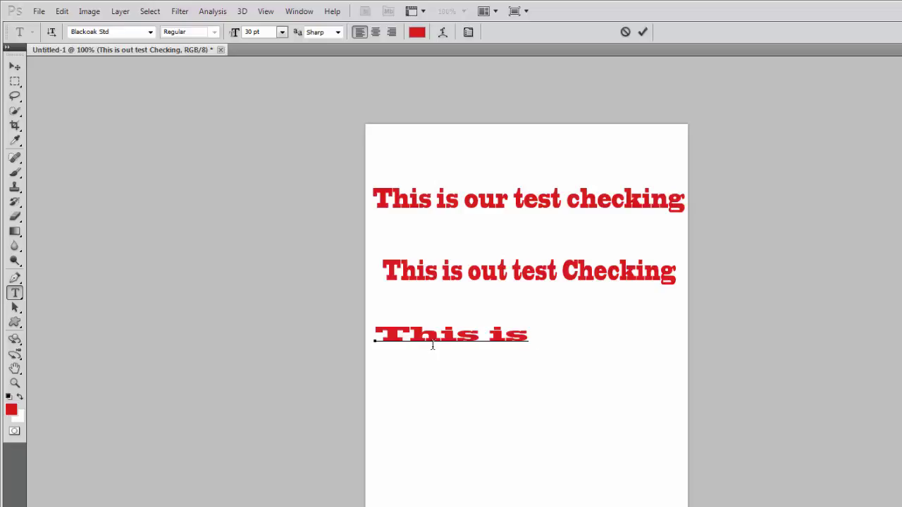
pyautogui.write('oute')
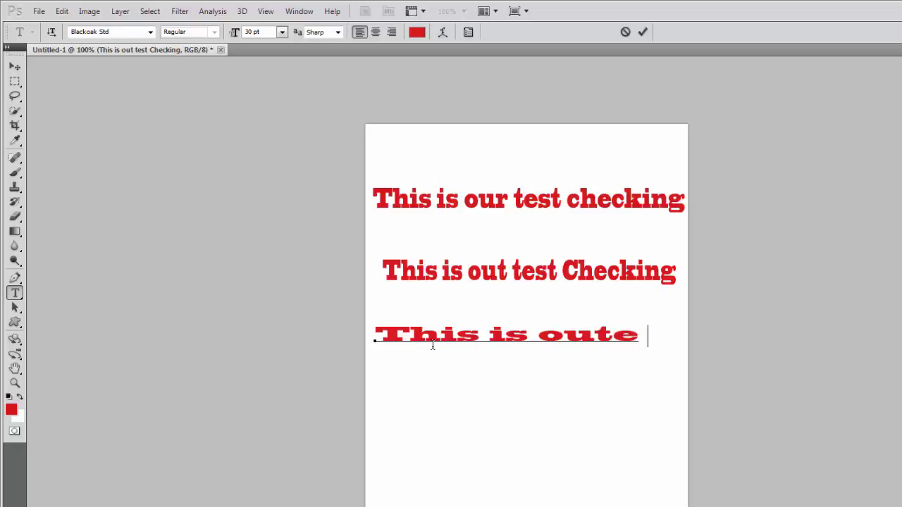
pyautogui.write(' te')
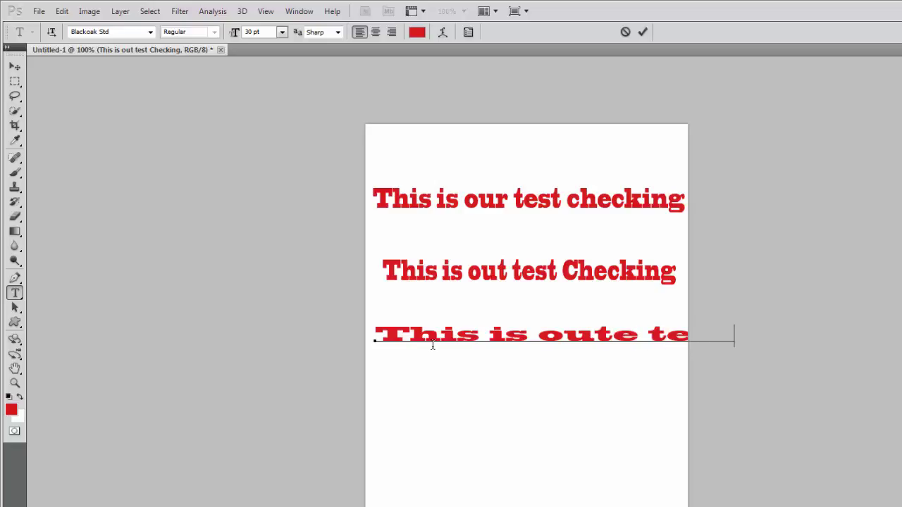
pyautogui.press('BackSpace')
pyautogui.press('BackSpace')
pyautogui.press('BackSpace')
pyautogui.press('BackSpace')
pyautogui.press('BackSpace')
pyautogui.write('test Check')
pyautogui.press('ctrl')
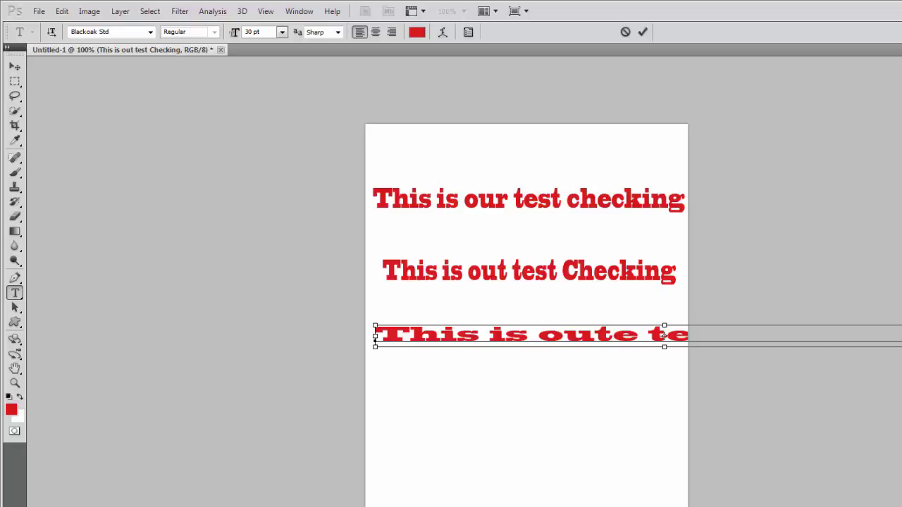
pyautogui.moveTo(663, 336); pyautogui.dragTo(681, 364)
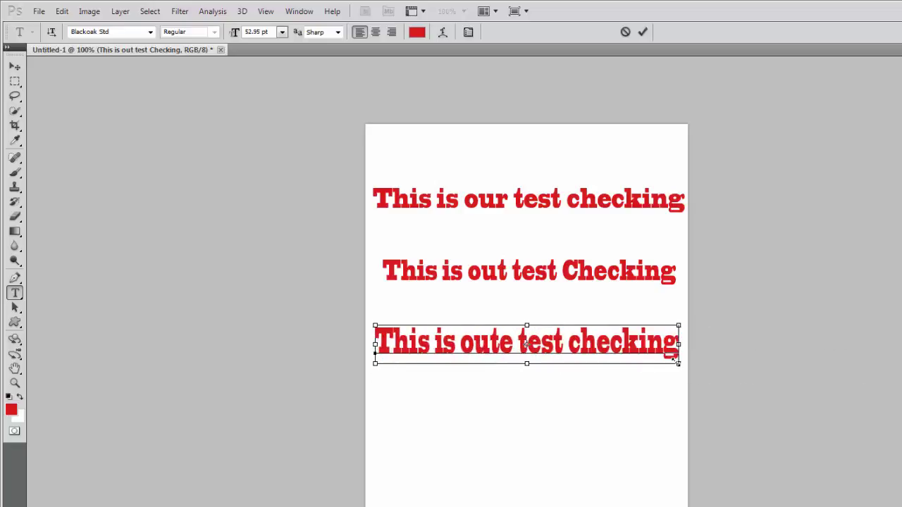
# - Select the word 'oute' in the third line
pyautogui.click(463, 423)
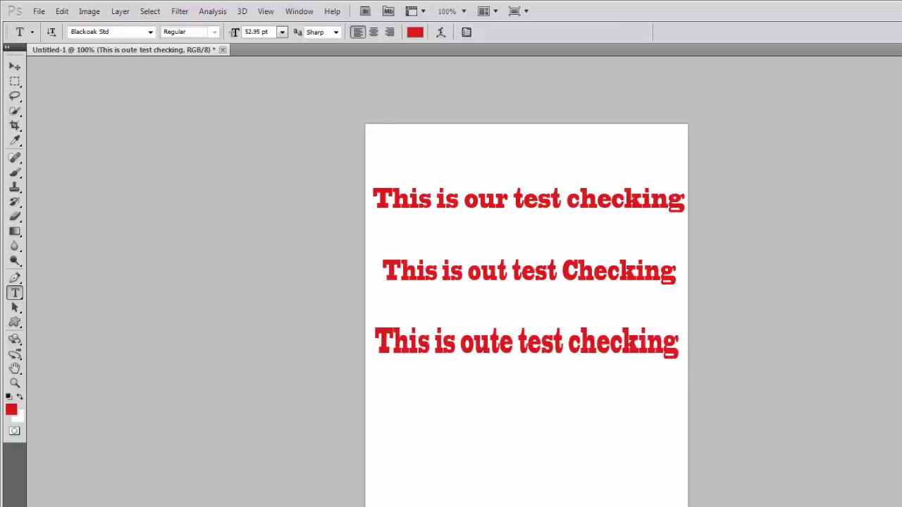
pyautogui.click(468, 345)
pyautogui.moveTo(460, 343)
pyautogui.mouseDown()
pyautogui.moveTo(518, 343)
pyautogui.moveTo(462, 344)
pyautogui.mouseUp()
pyautogui.click(514, 345)
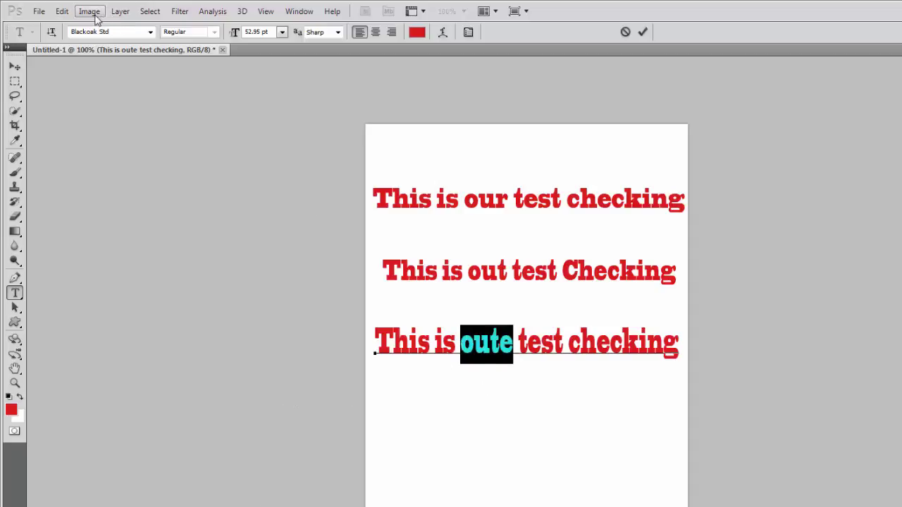
pyautogui.click(62, 11)
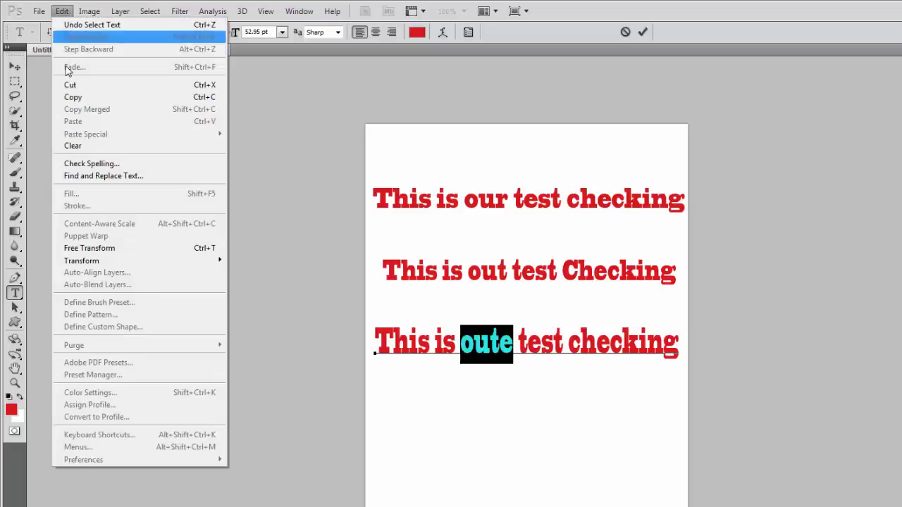
pyautogui.click(76, 165)
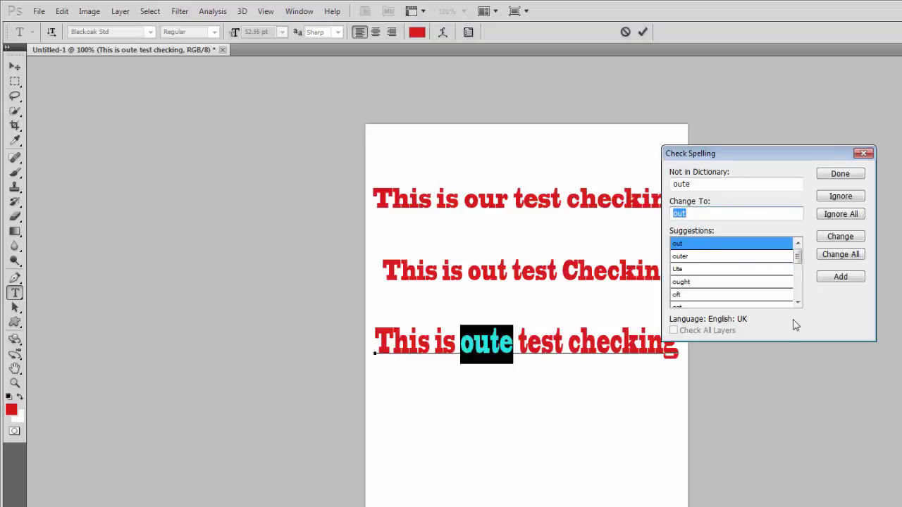
pyautogui.moveTo(799, 256); pyautogui.dragTo(740, 252)
pyautogui.click(864, 153)
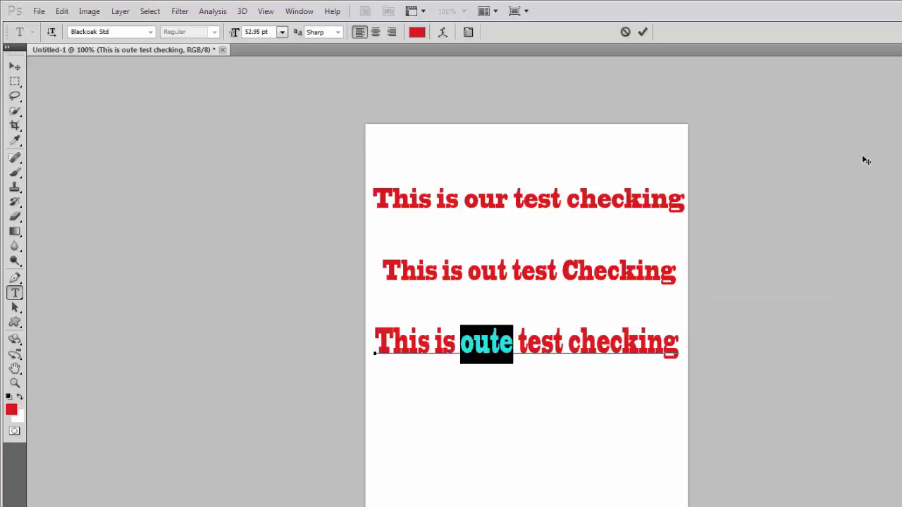
# - Add an 'e' after 'our' in the first line and commit the edit
pyautogui.click(508, 286)
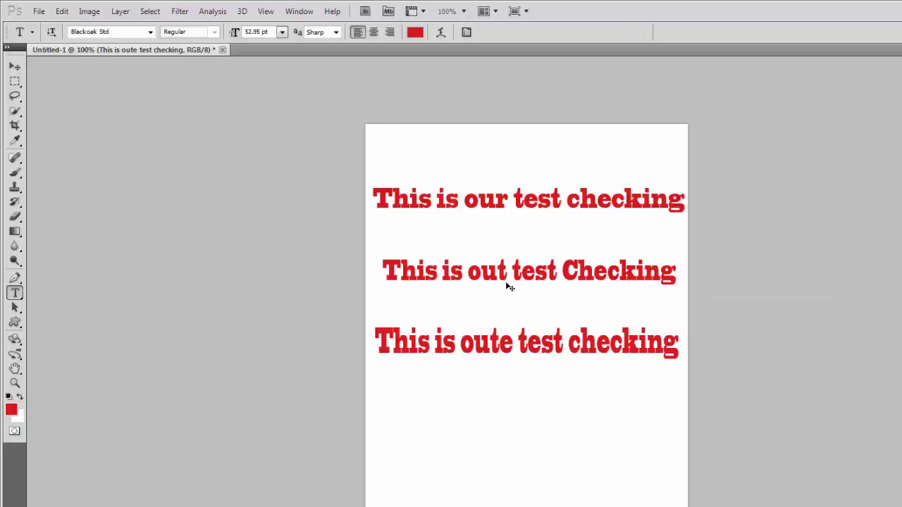
pyautogui.click(508, 285)
pyautogui.write('e')
pyautogui.click(506, 199)
pyautogui.write('e')
pyautogui.hotkey('ctrl', 'Return')
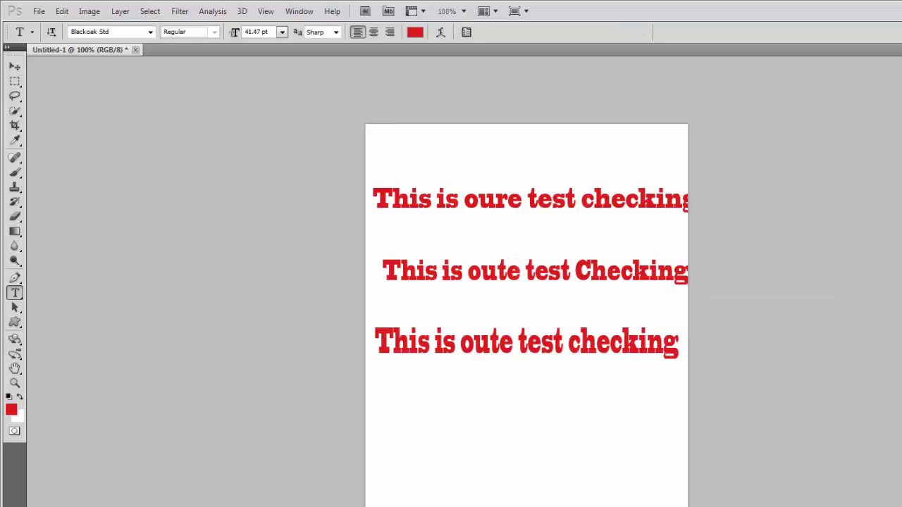
# - Spell-check all text, changing every 'oute' to 'out' and 'oure' to 'ore'
pyautogui.click(63, 11)
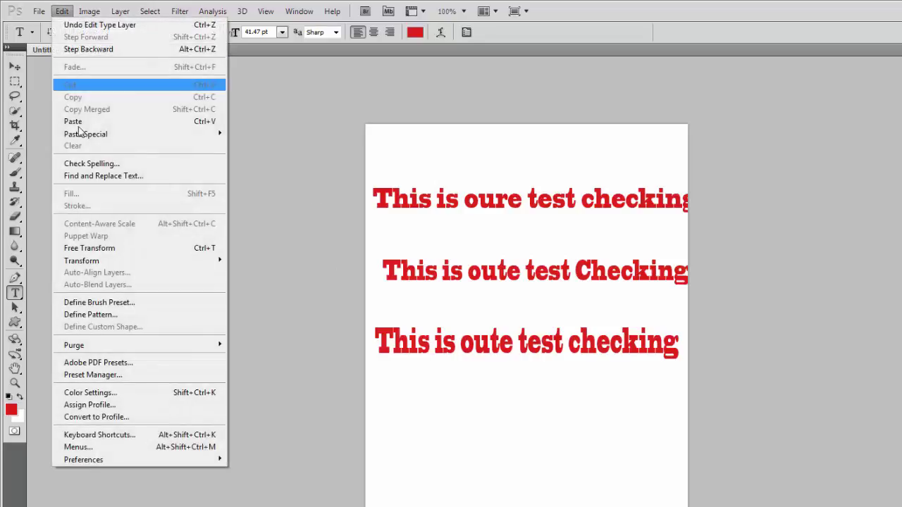
pyautogui.click(86, 169)
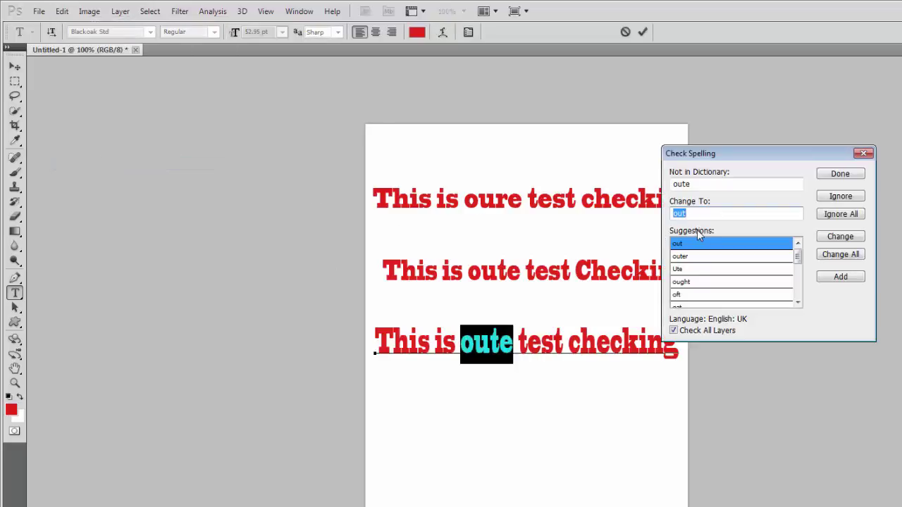
pyautogui.click(838, 255)
pyautogui.click(838, 255)
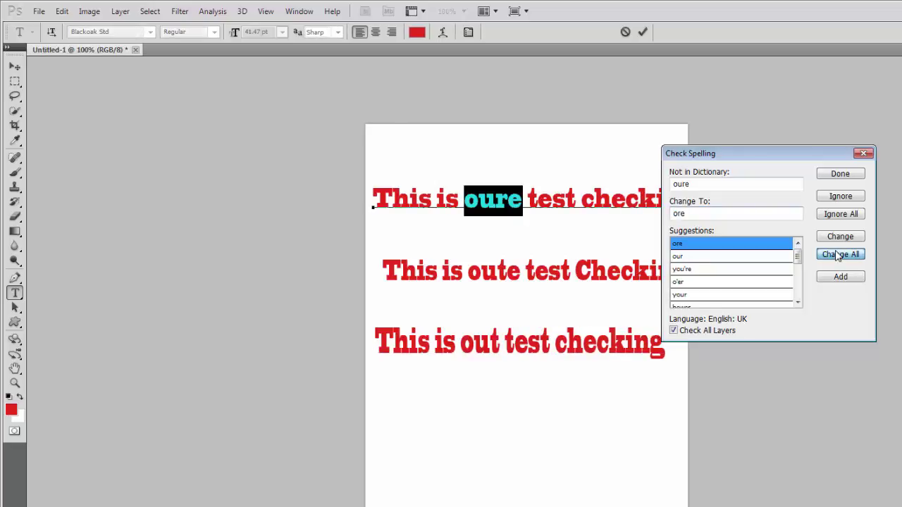
pyautogui.click(837, 255)
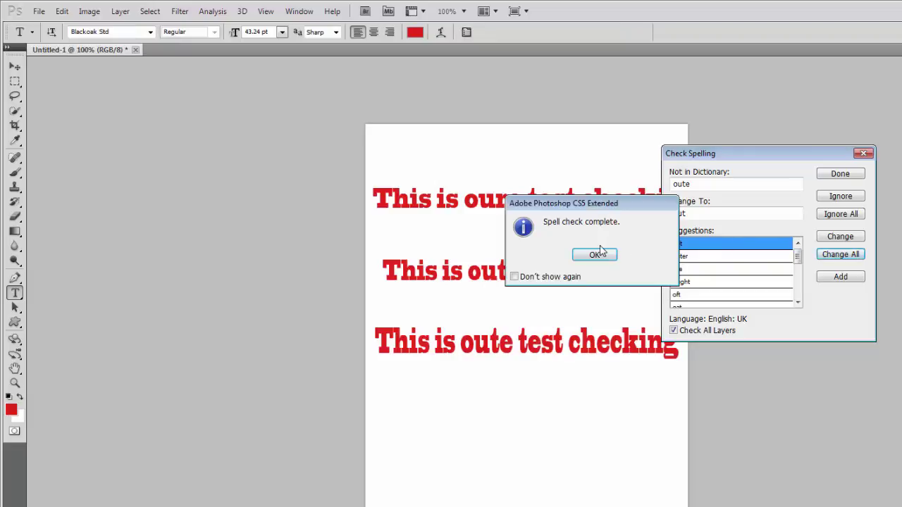
pyautogui.click(596, 254)
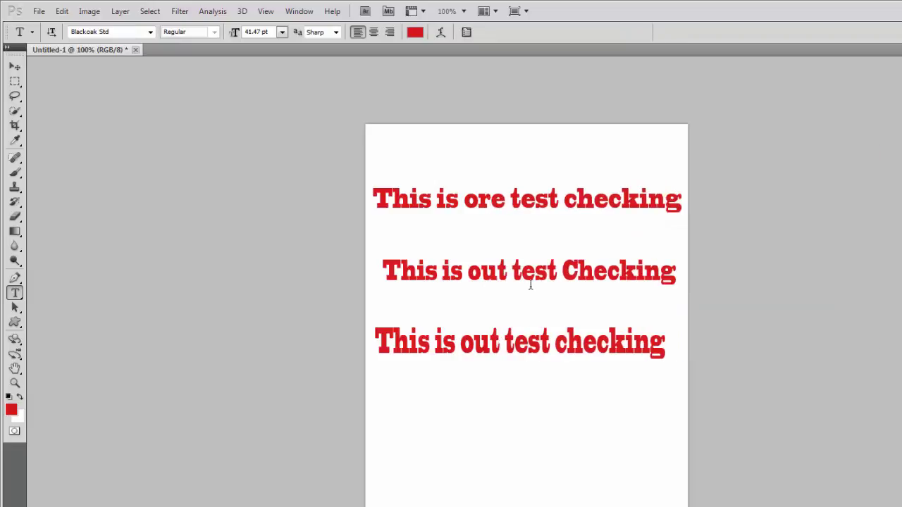
pyautogui.doubleClick(499, 200)
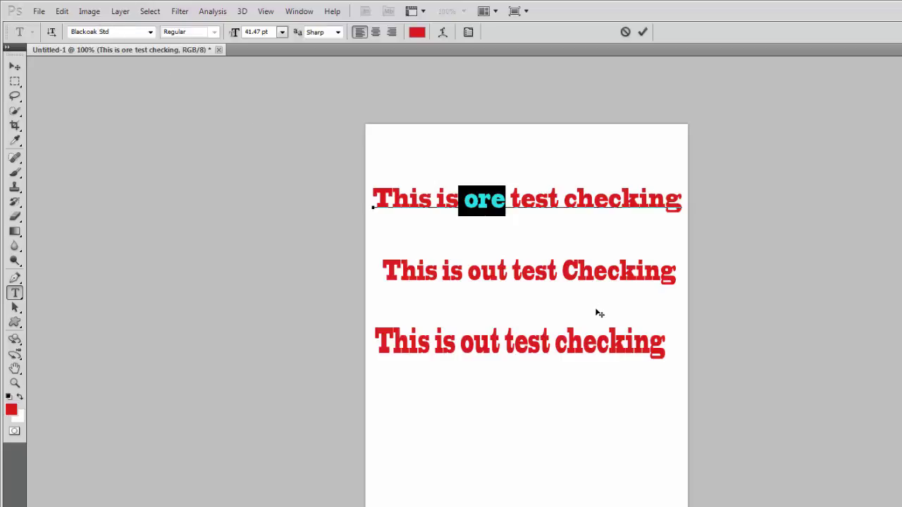
pyautogui.press('ctrl')
pyautogui.hotkey('ctrl', 'Return')
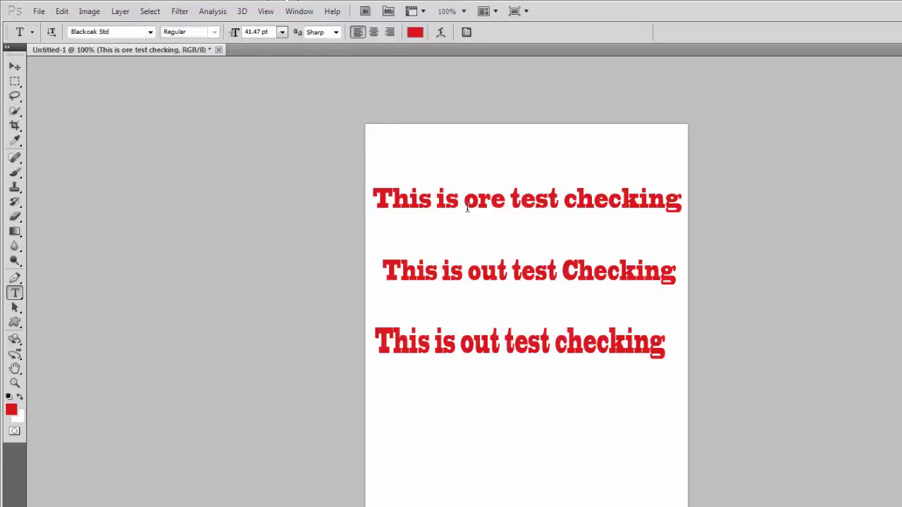
pyautogui.moveTo(504, 199); pyautogui.dragTo(458, 200)
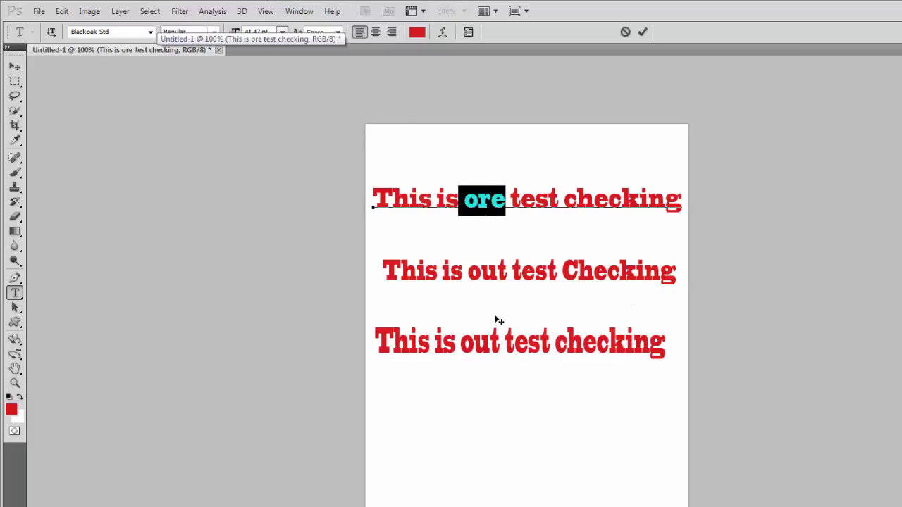
pyautogui.click(89, 12)
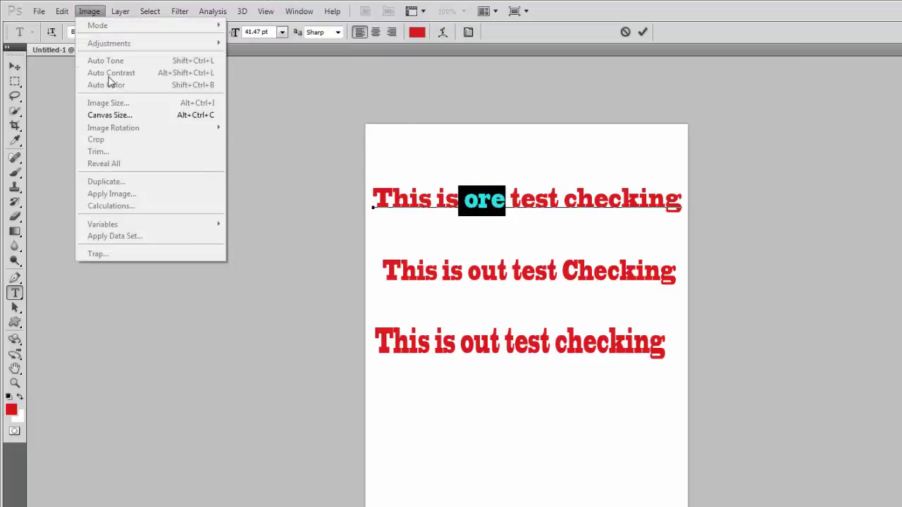
pyautogui.moveTo(62, 11)
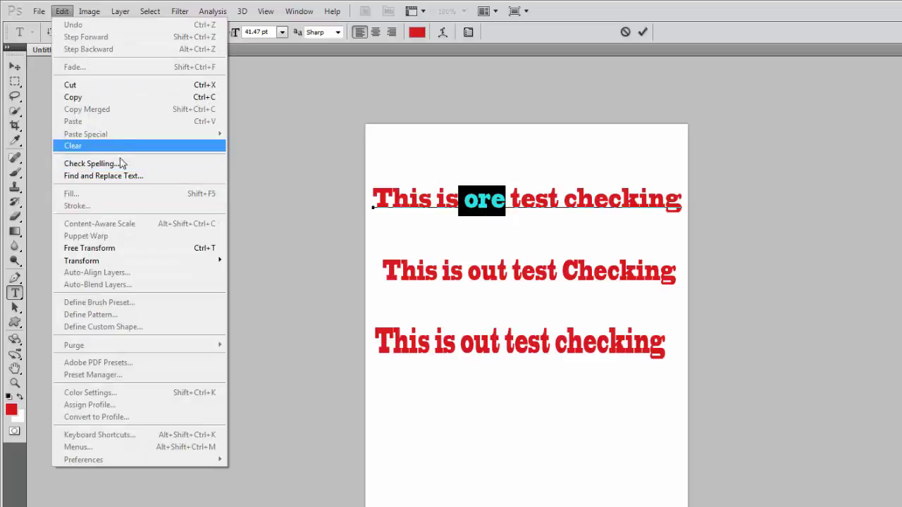
pyautogui.click(122, 163)
pyautogui.click(589, 254)
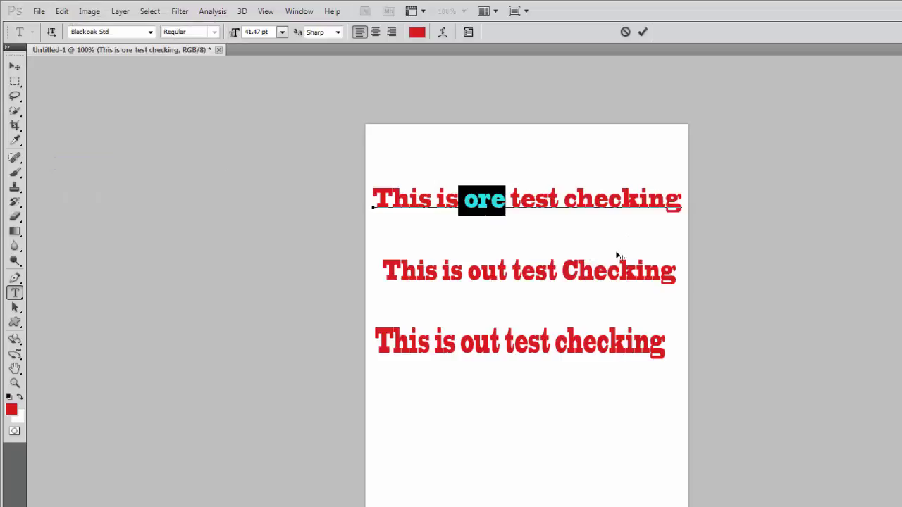
pyautogui.click(62, 11)
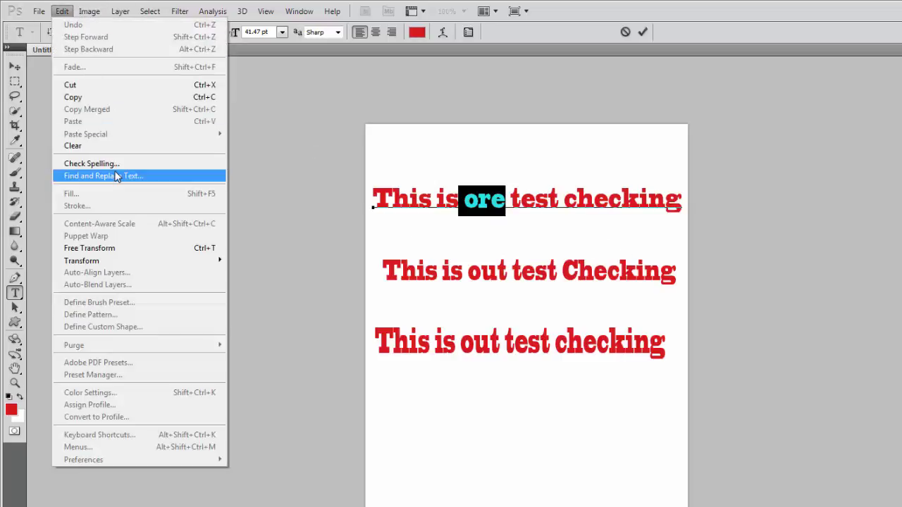
pyautogui.click(117, 162)
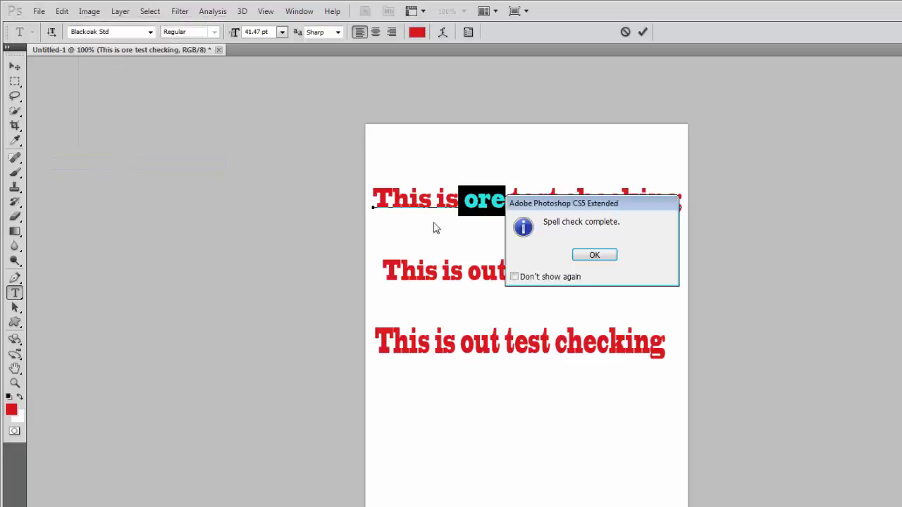
pyautogui.click(514, 277)
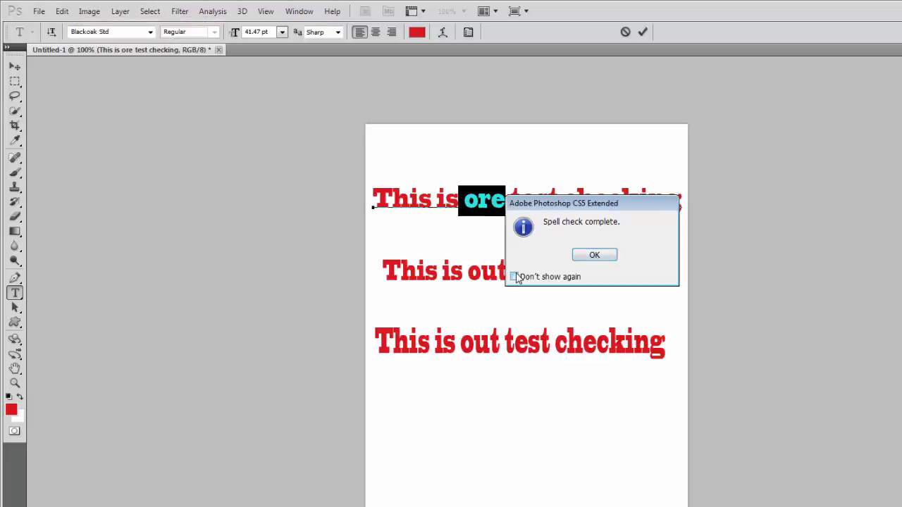
pyautogui.click(594, 255)
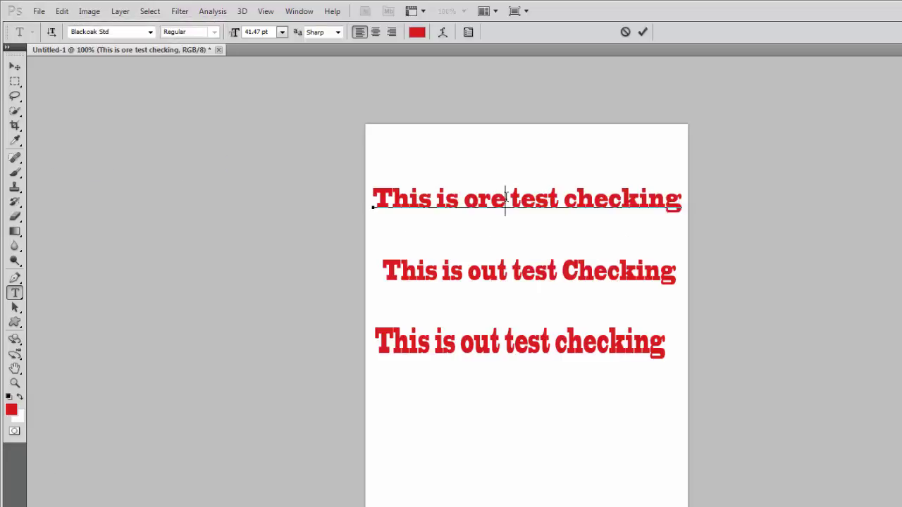
pyautogui.hotkey('ctrl', 'Return')
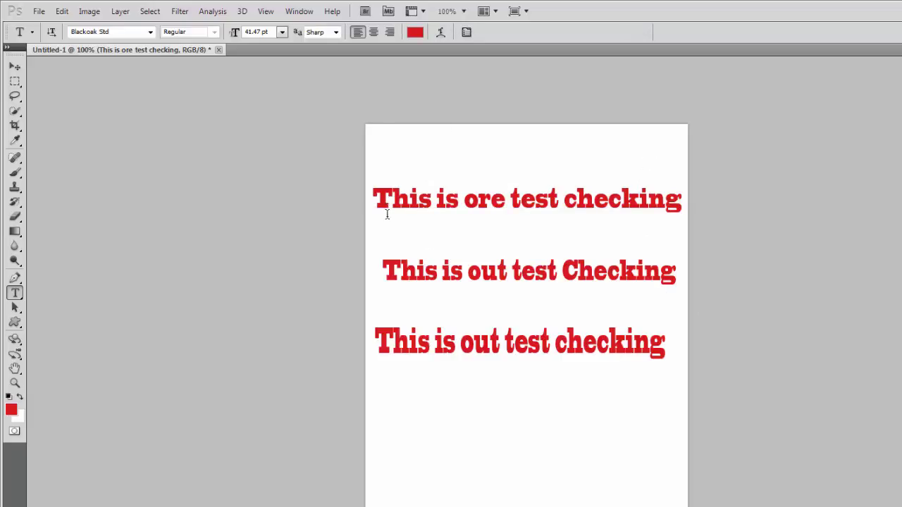
# - Move the second and third lines up so all three red lines sit closely stacked
pyautogui.click(15, 67)
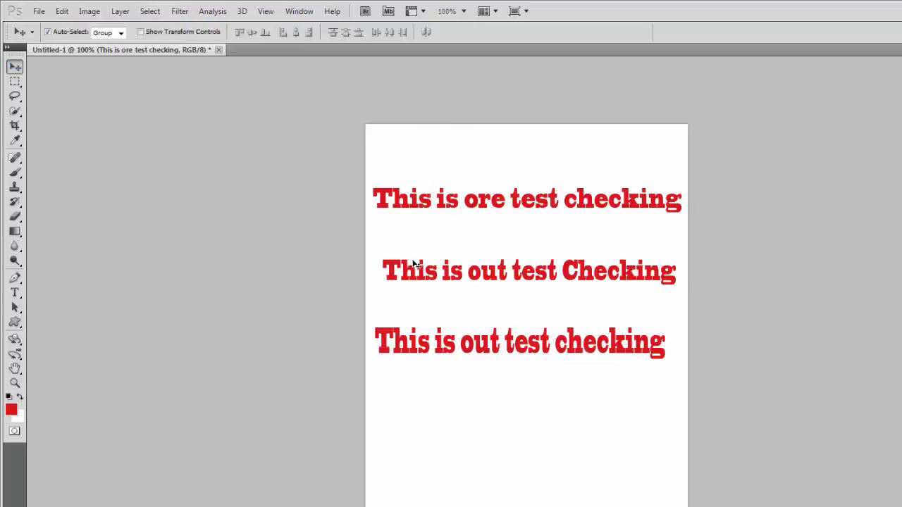
pyautogui.moveTo(405, 270); pyautogui.dragTo(395, 243)
pyautogui.moveTo(422, 344); pyautogui.dragTo(424, 286)
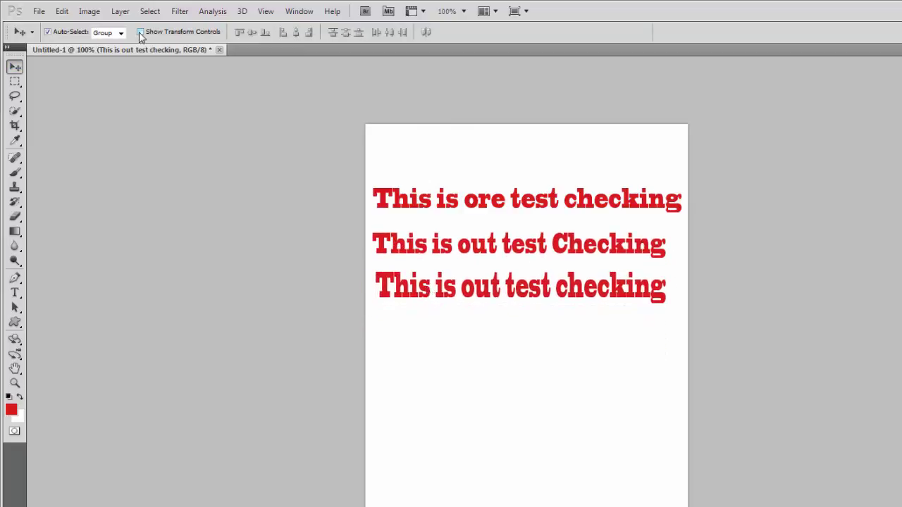
pyautogui.click(62, 11)
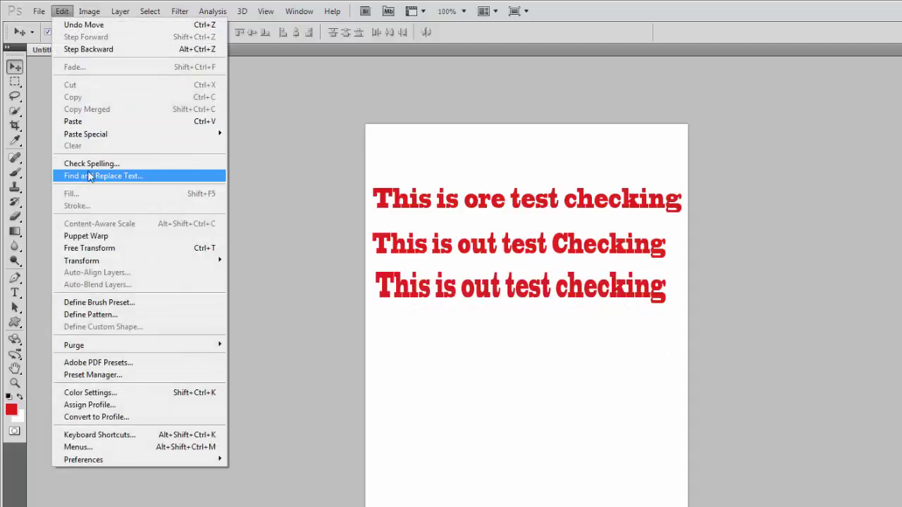
pyautogui.click(228, 174)
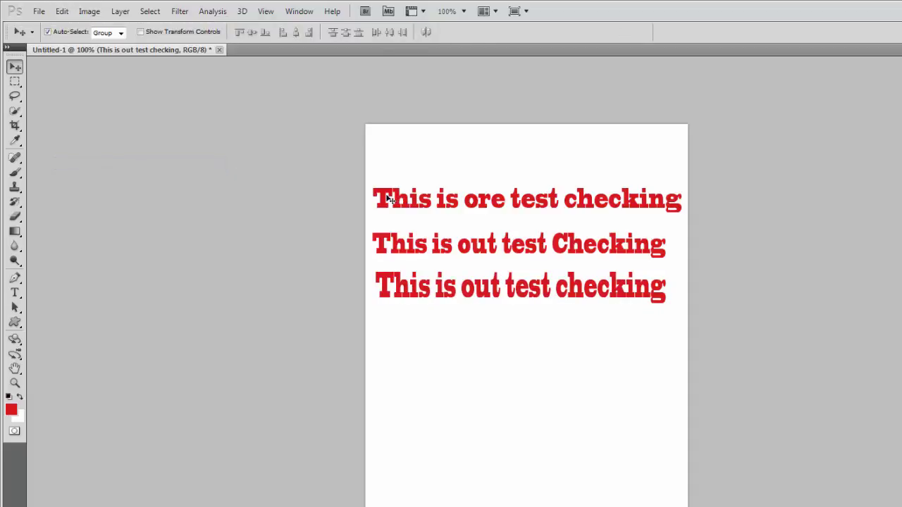
# - Select the first text line, try Check Spelling, then start a new text line below the third
pyautogui.click(15, 292)
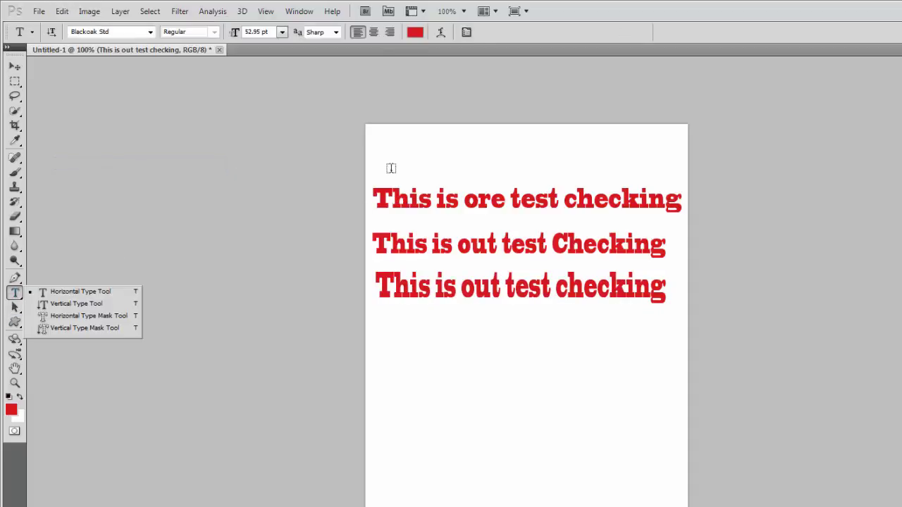
pyautogui.moveTo(379, 198); pyautogui.dragTo(771, 197)
pyautogui.click(62, 11)
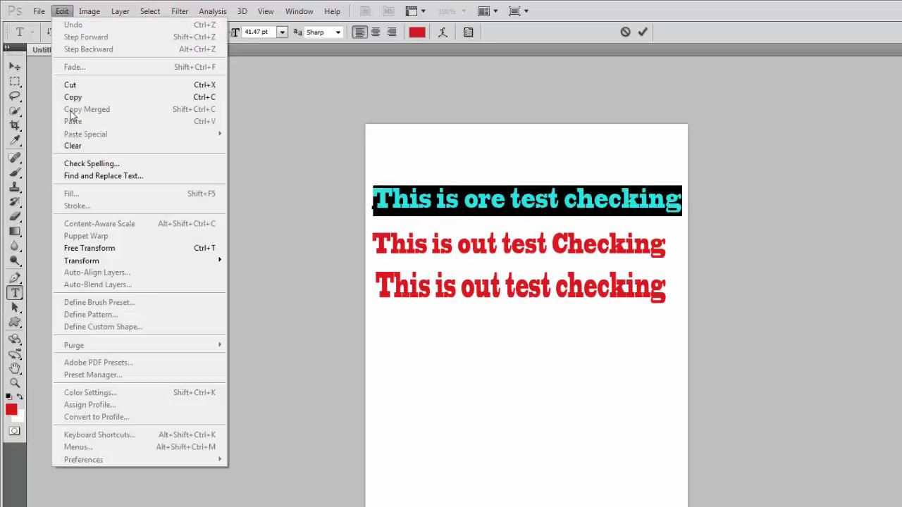
pyautogui.click(102, 166)
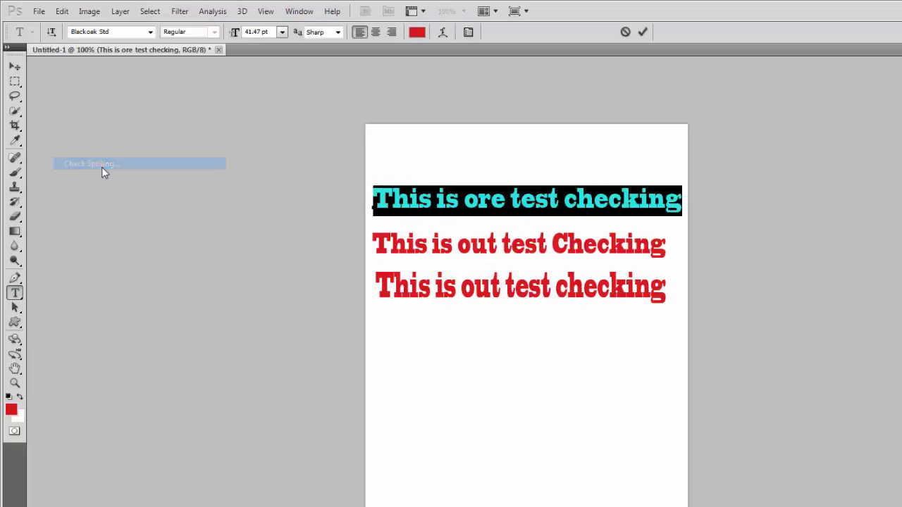
pyautogui.click(491, 348)
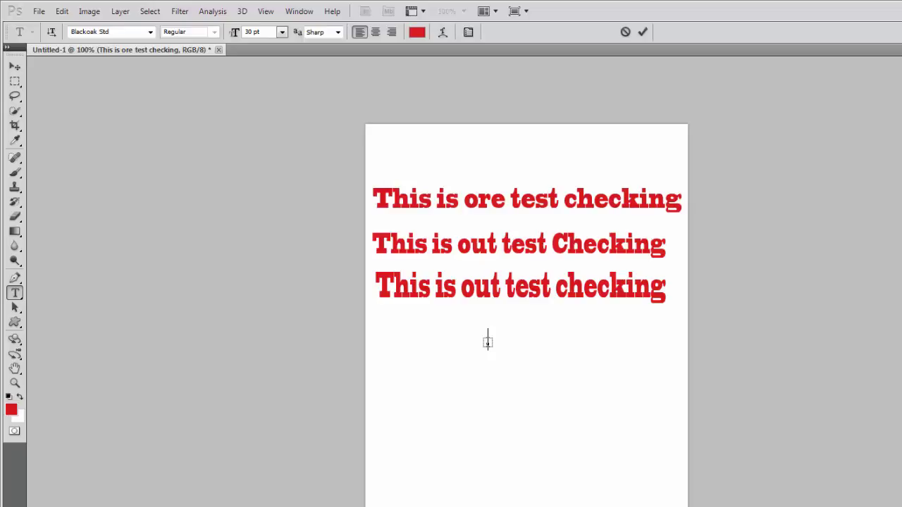
# - Type 'This is out t' as a fourth line and enlarge it to match the lines above
pyautogui.write('This is o')
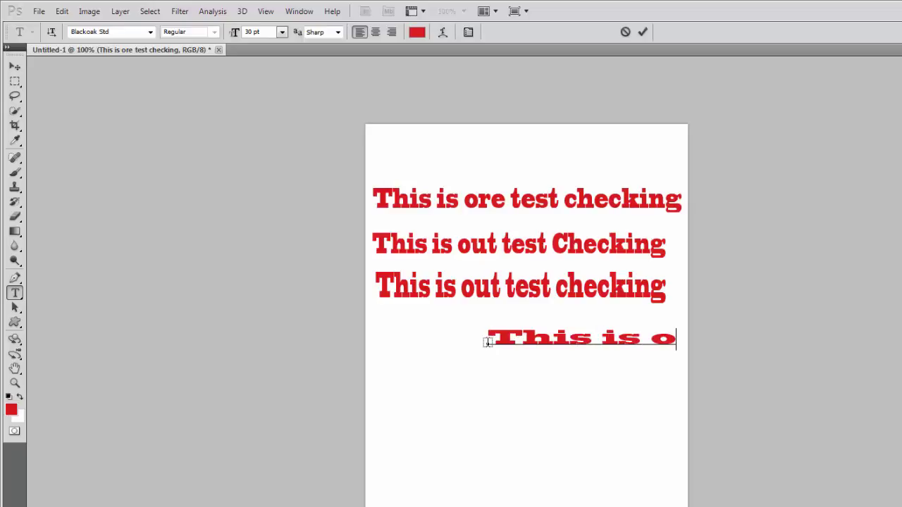
pyautogui.write('ut t')
pyautogui.press('ctrl')
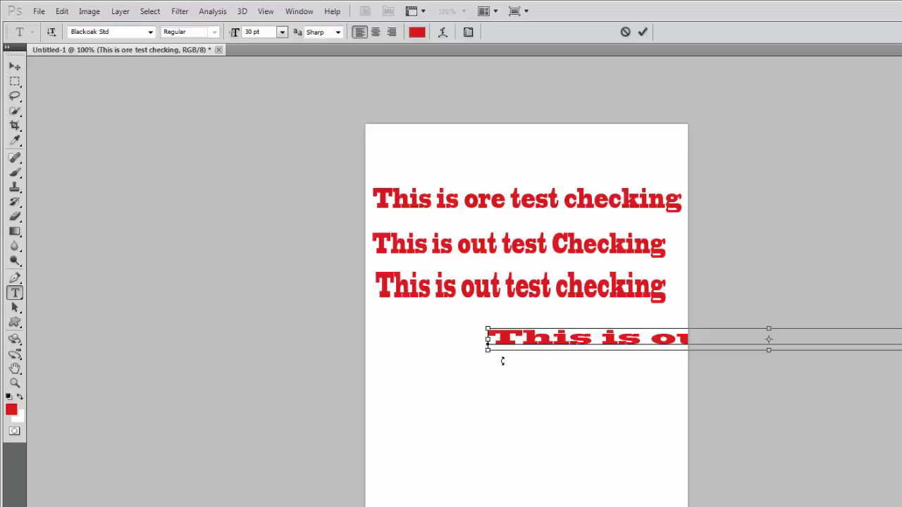
pyautogui.moveTo(489, 347); pyautogui.dragTo(689, 358)
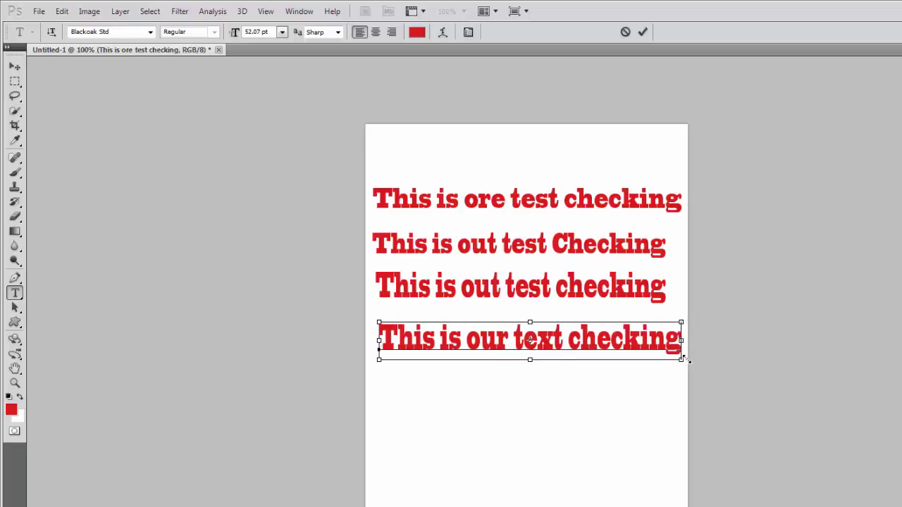
pyautogui.hotkey('ctrl', 'Return')
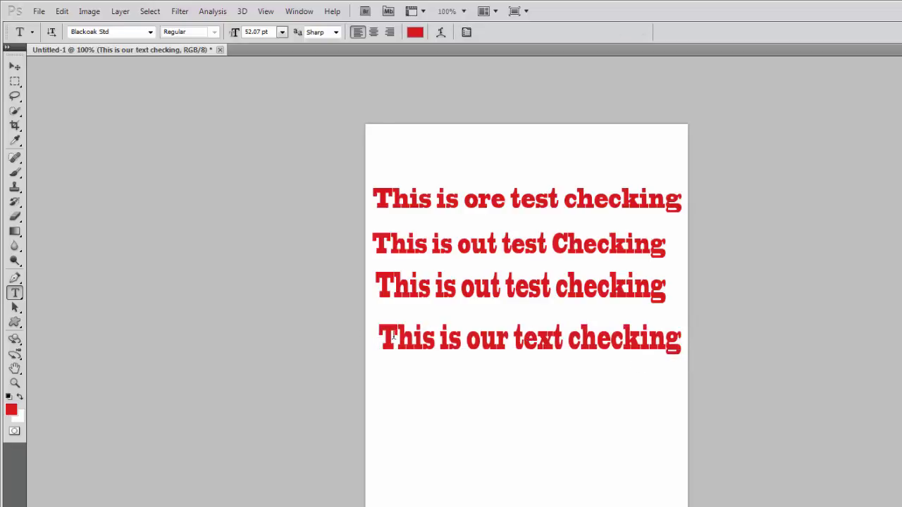
# - Reselect the last line, correct it to 'This is our text checking', and commit it
pyautogui.tripleClick(406, 340)
pyautogui.press('Escape')
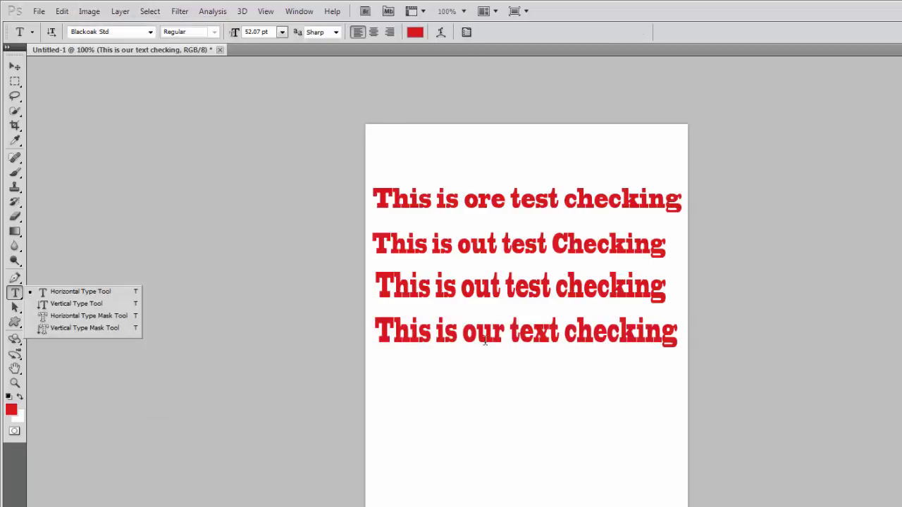
pyautogui.moveTo(477, 332); pyautogui.dragTo(810, 332)
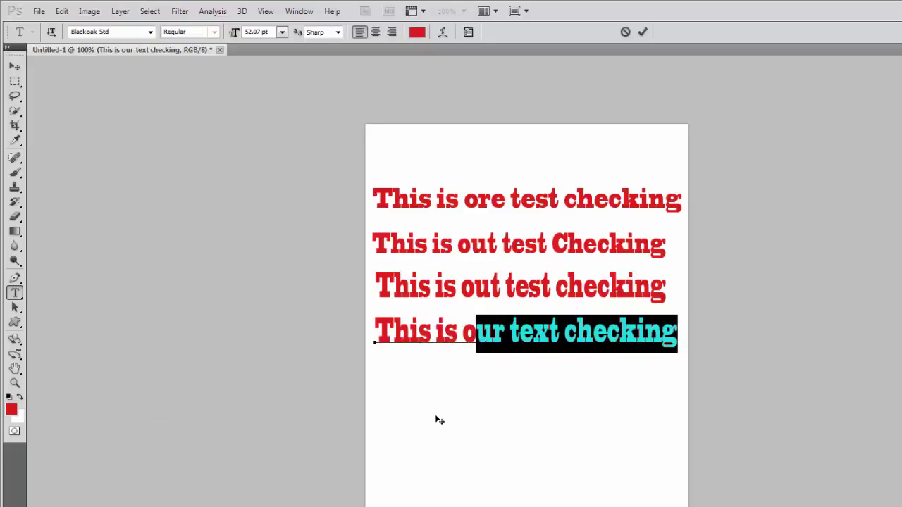
pyautogui.hotkey('ctrl', 'Return')
pyautogui.moveTo(379, 340); pyautogui.dragTo(688, 362)
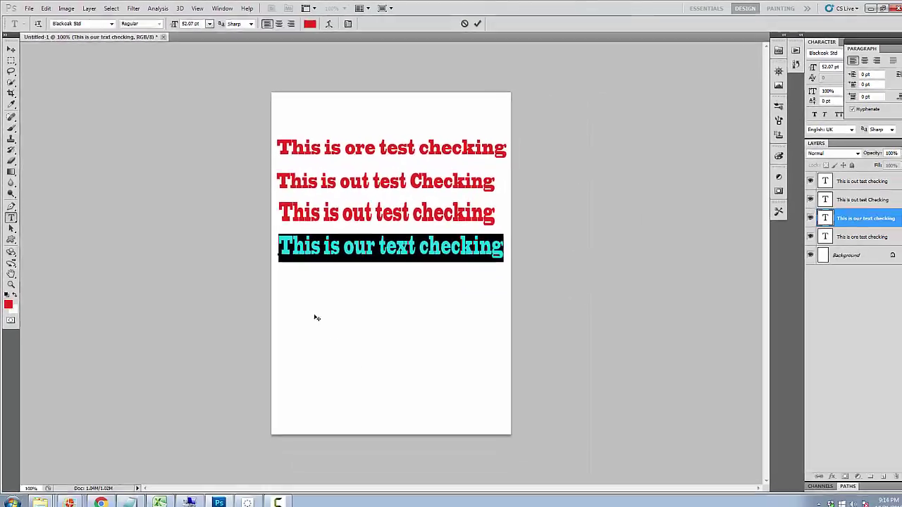
pyautogui.hotkey('ctrl', 'Return')
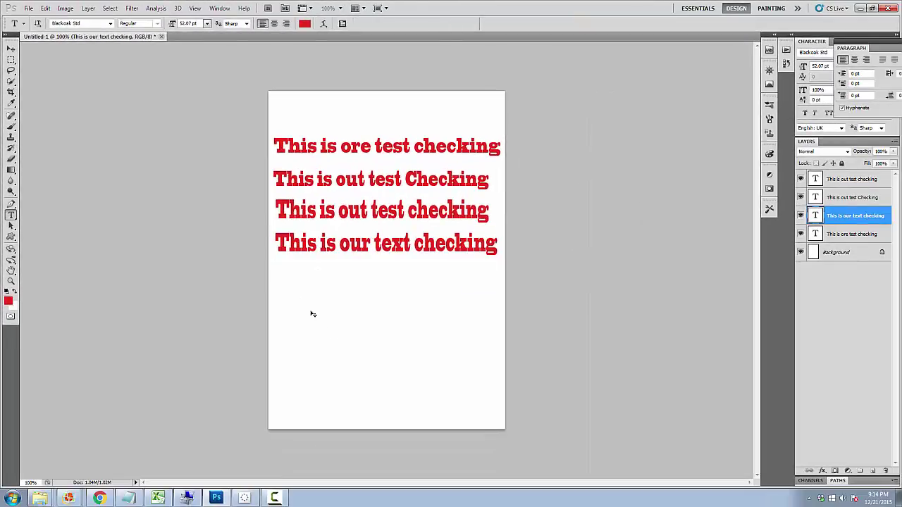
# - Select all four text layers and enter 'this' to find and 'That' in Find and Replace Text
pyautogui.click(863, 236)
pyautogui.keyDown('shift'); pyautogui.click(829, 180); pyautogui.keyUp('shift')
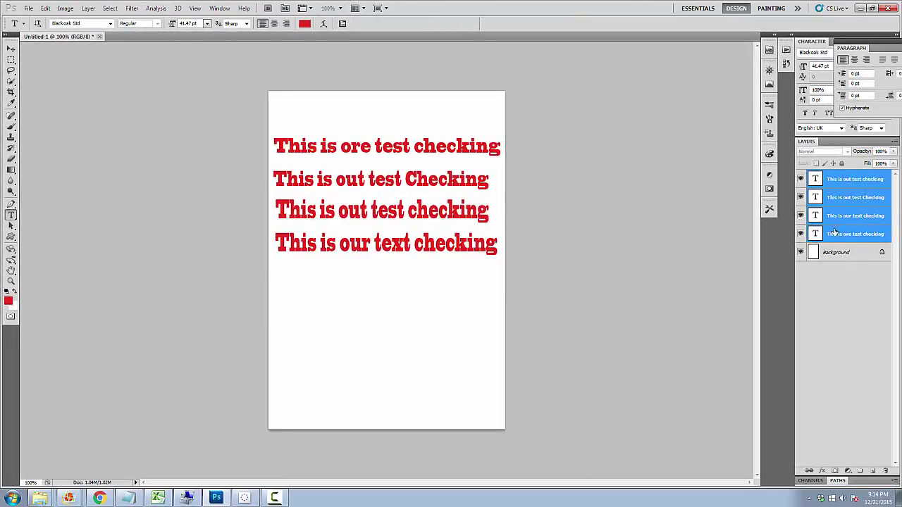
pyautogui.click(45, 8)
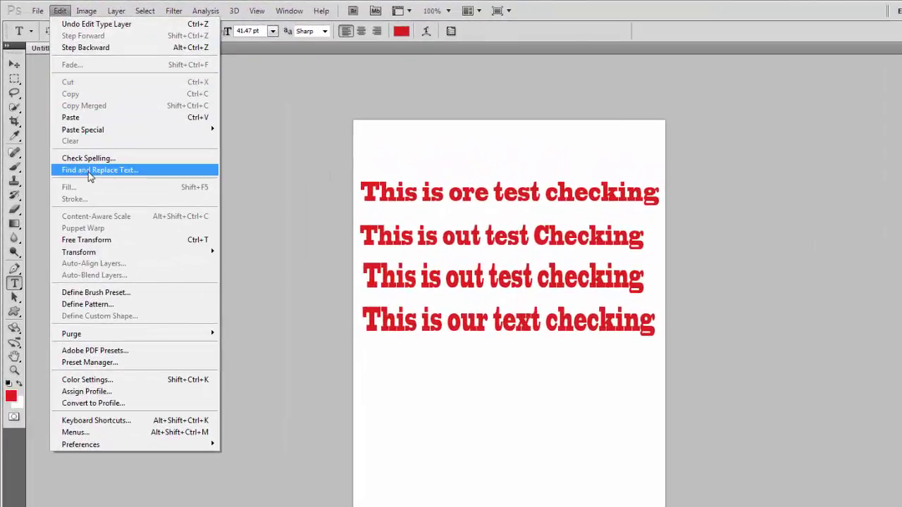
pyautogui.click(90, 172)
pyautogui.moveTo(553, 185); pyautogui.dragTo(627, 162)
pyautogui.write('this')
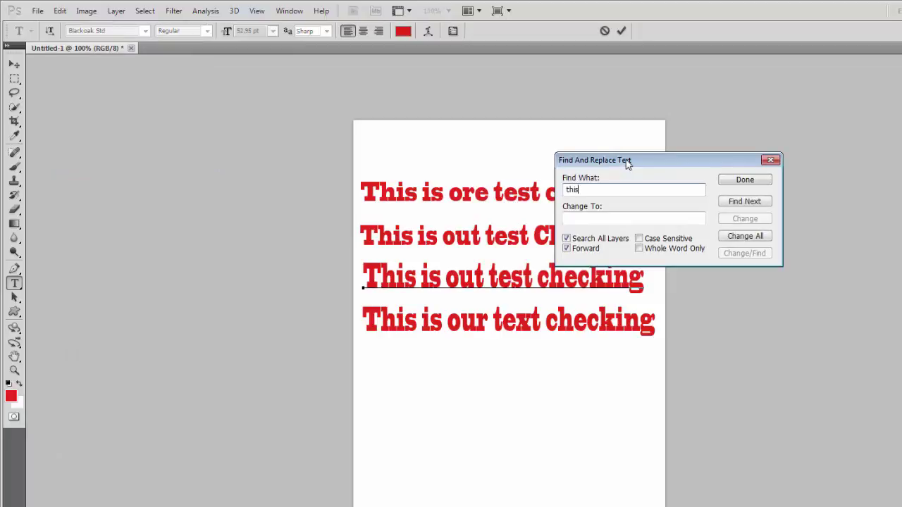
pyautogui.press('Tab')
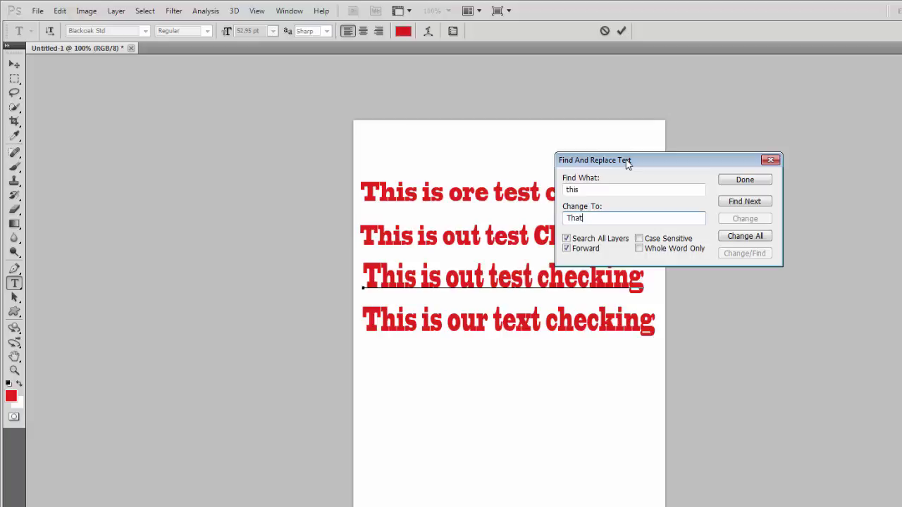
pyautogui.click(739, 236)
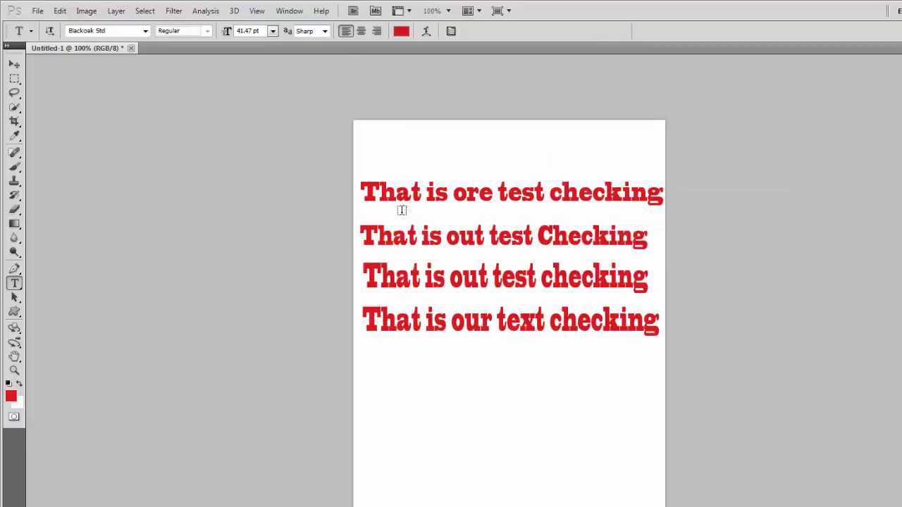
pyautogui.moveTo(413, 243); pyautogui.dragTo(358, 260)
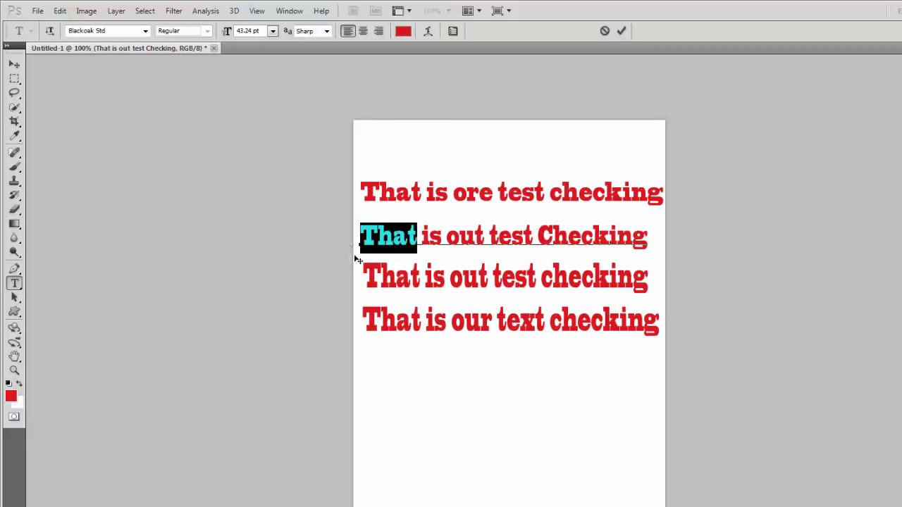
pyautogui.click(426, 203)
pyautogui.moveTo(422, 201); pyautogui.dragTo(371, 234)
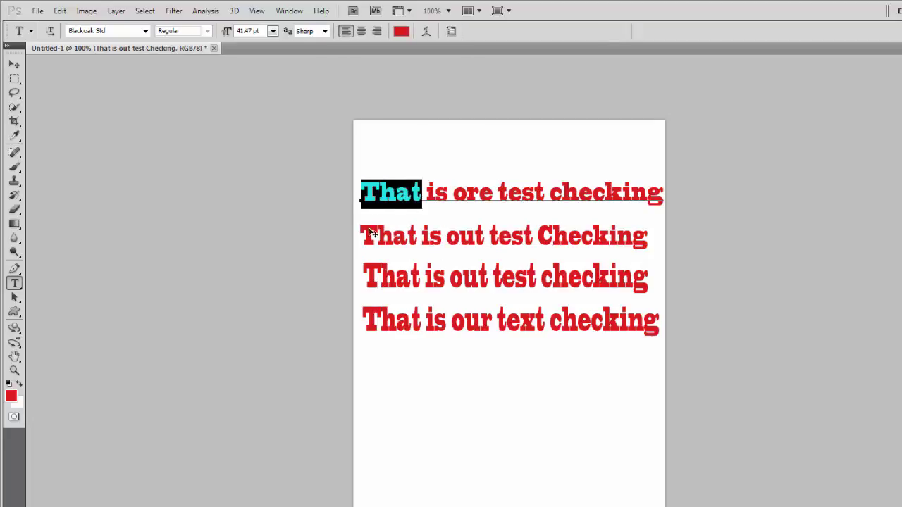
pyautogui.hotkey('ctrl', 'Return')
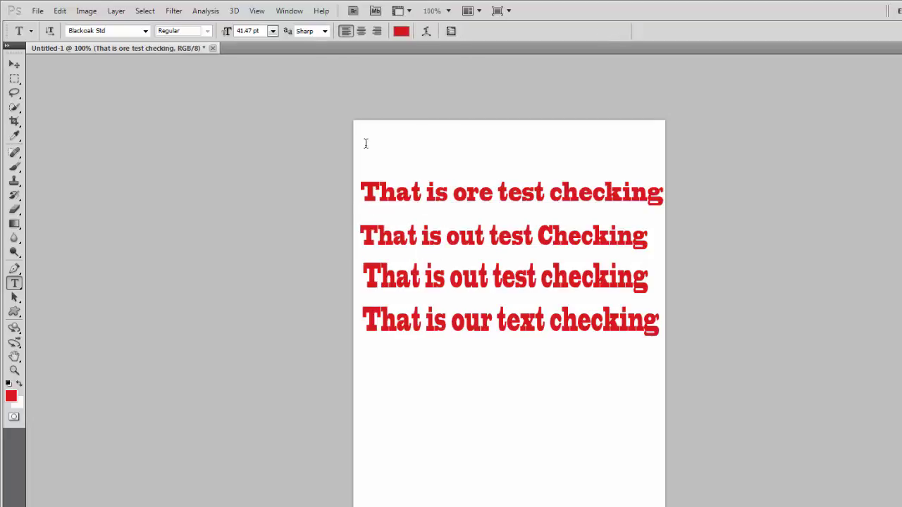
pyautogui.click(59, 11)
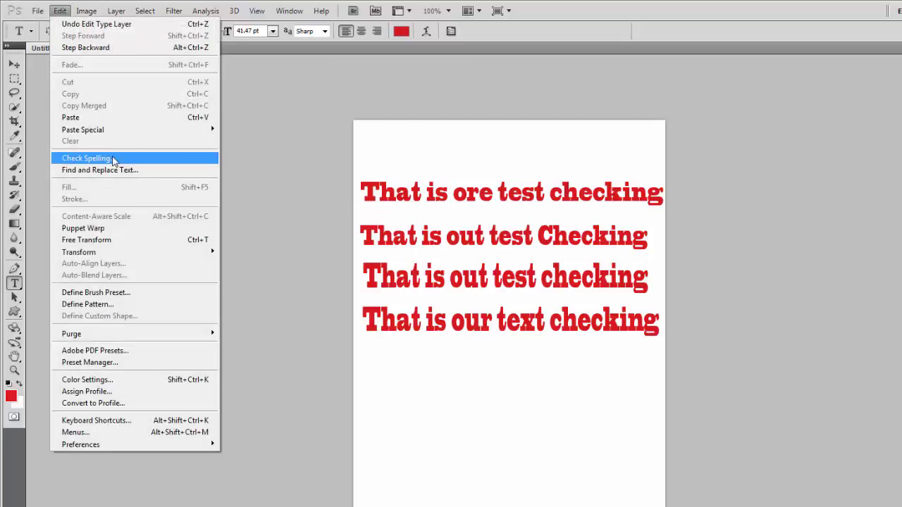
pyautogui.click(113, 159)
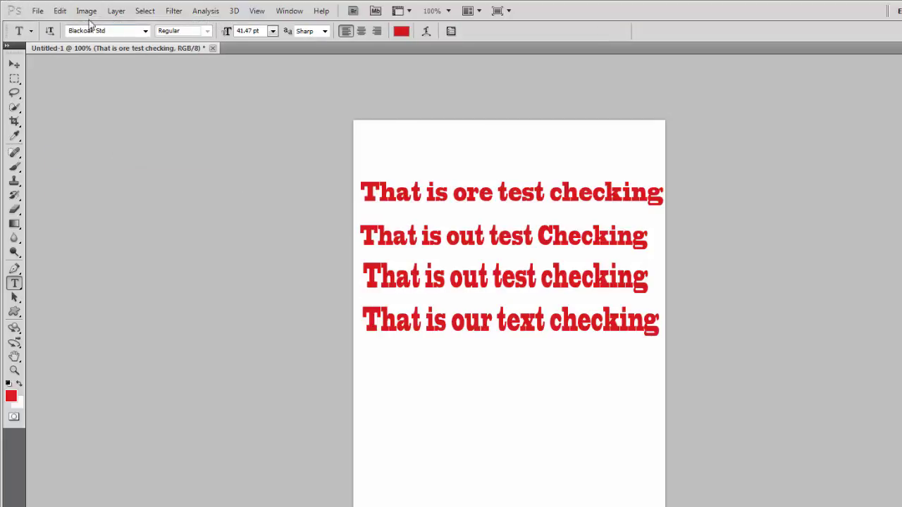